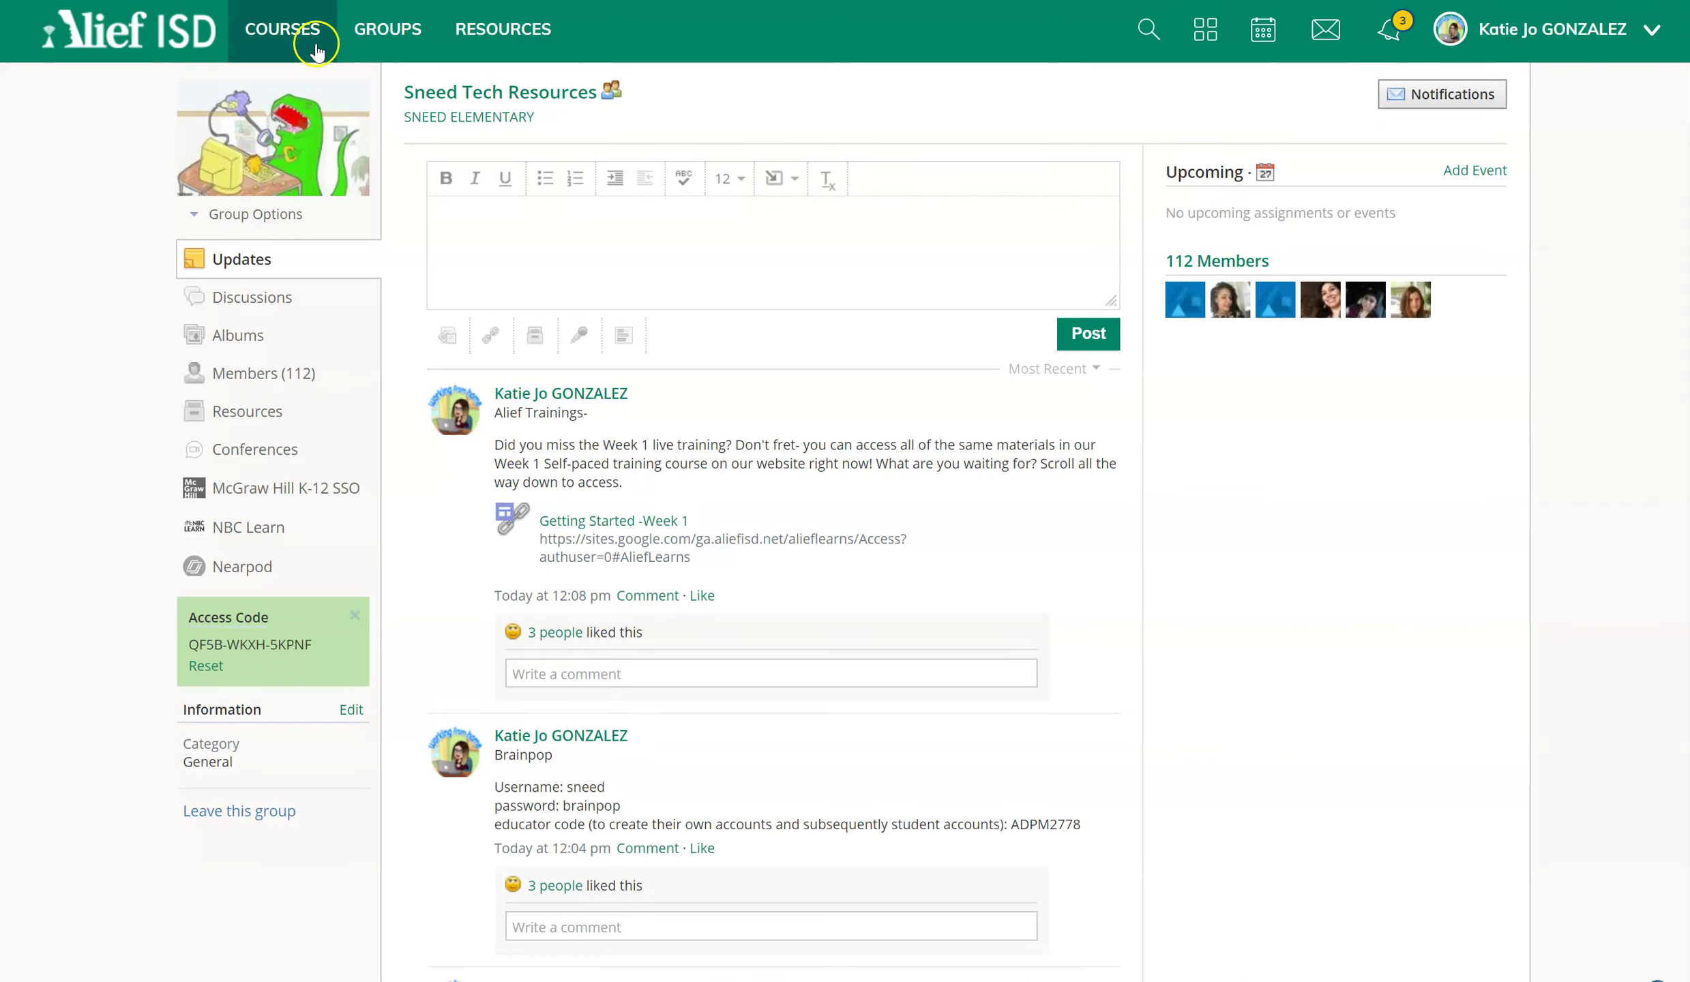
Open the Schoology course list, then start a new Canva presentation.
{"action": "left_click", "coordinate": [307, 44]}
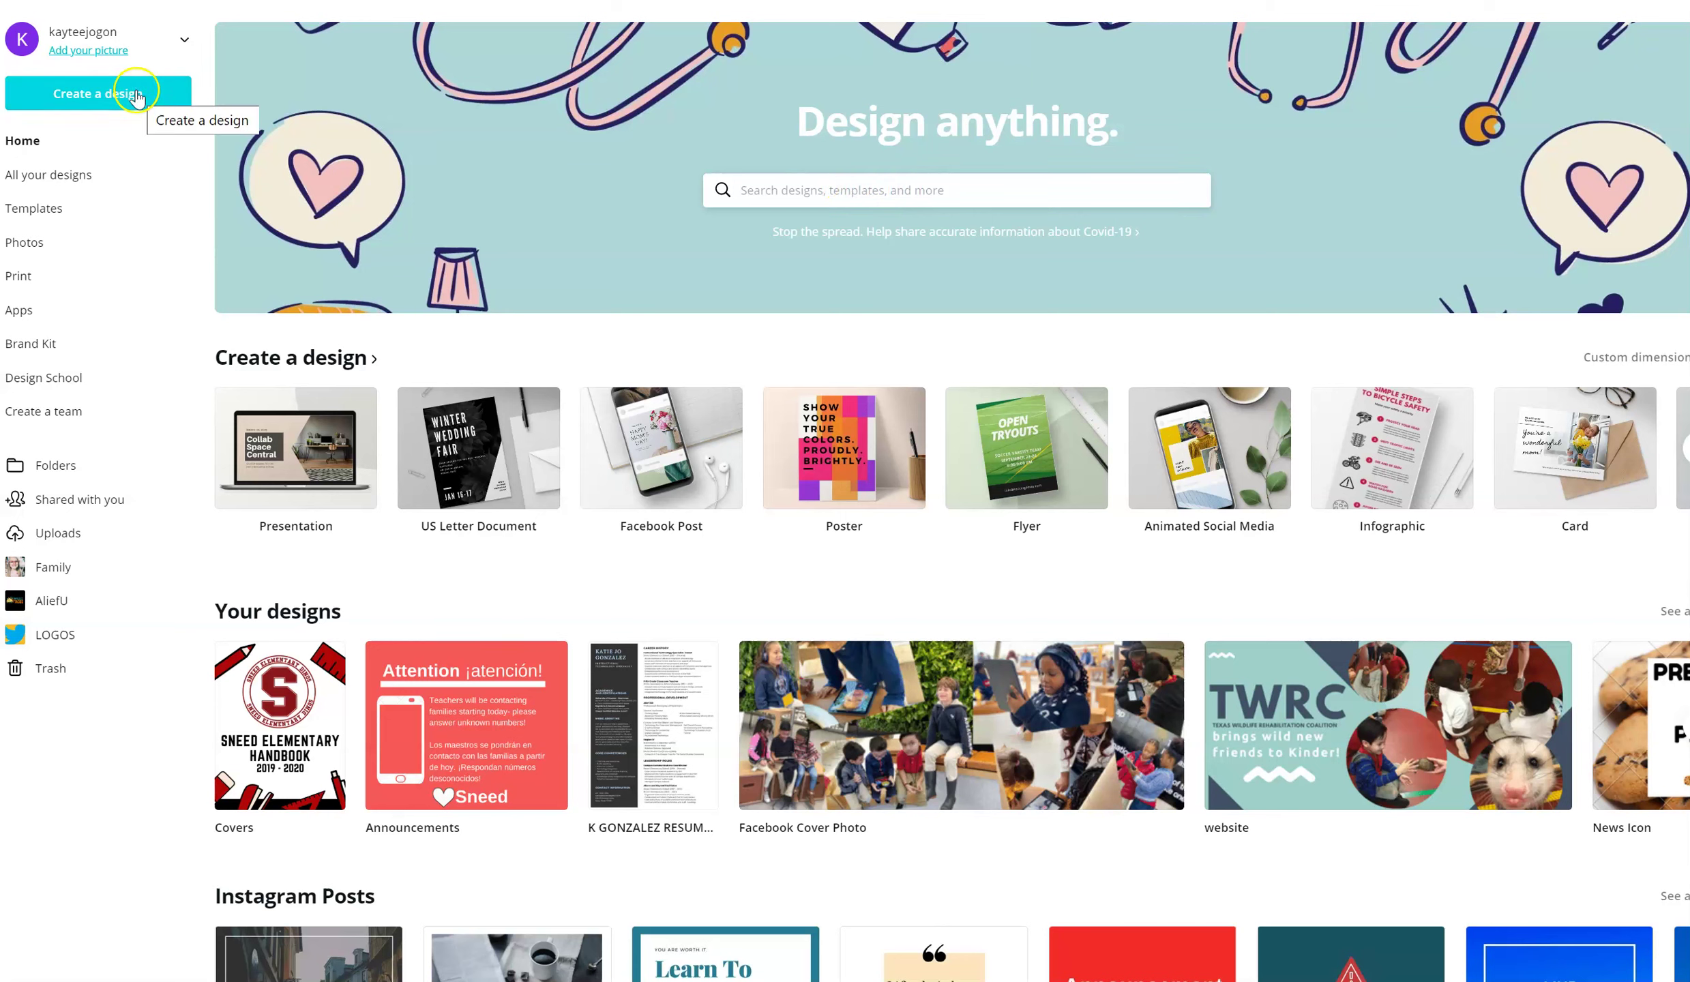
{"action": "left_click", "coordinate": [137, 96]}
{"action": "left_click", "coordinate": [117, 245]}
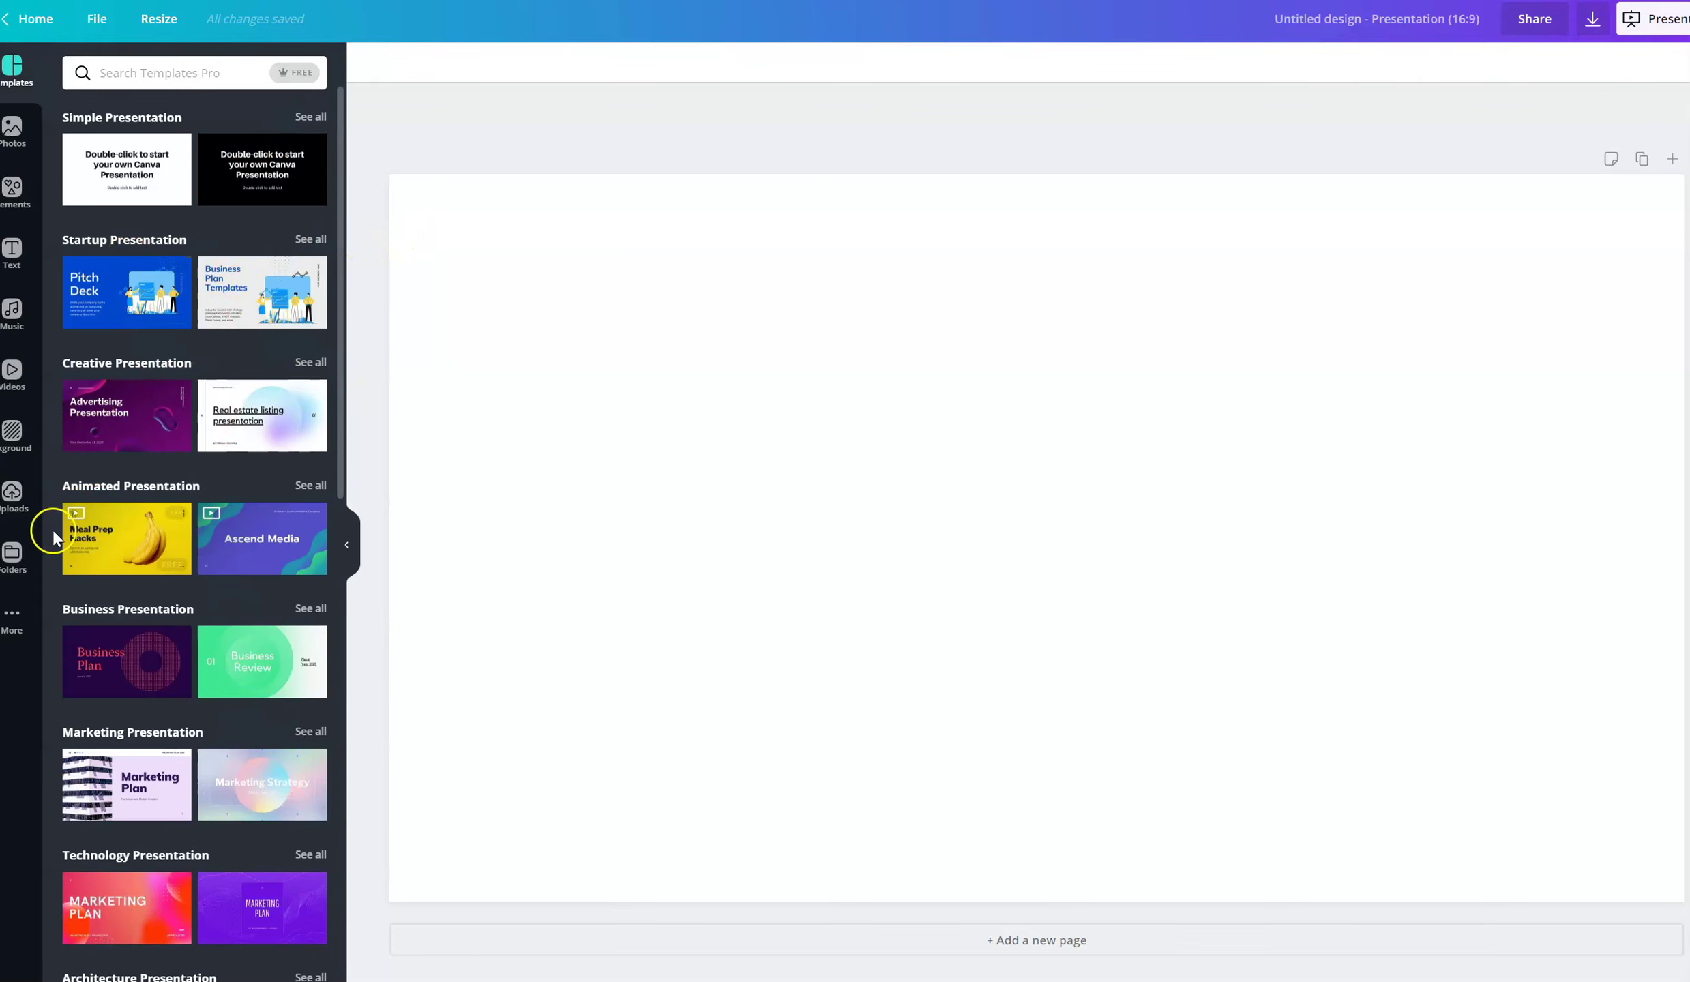
Set the magenta-purple swirl landscape as the slide background.
{"action": "left_click", "coordinate": [16, 438]}
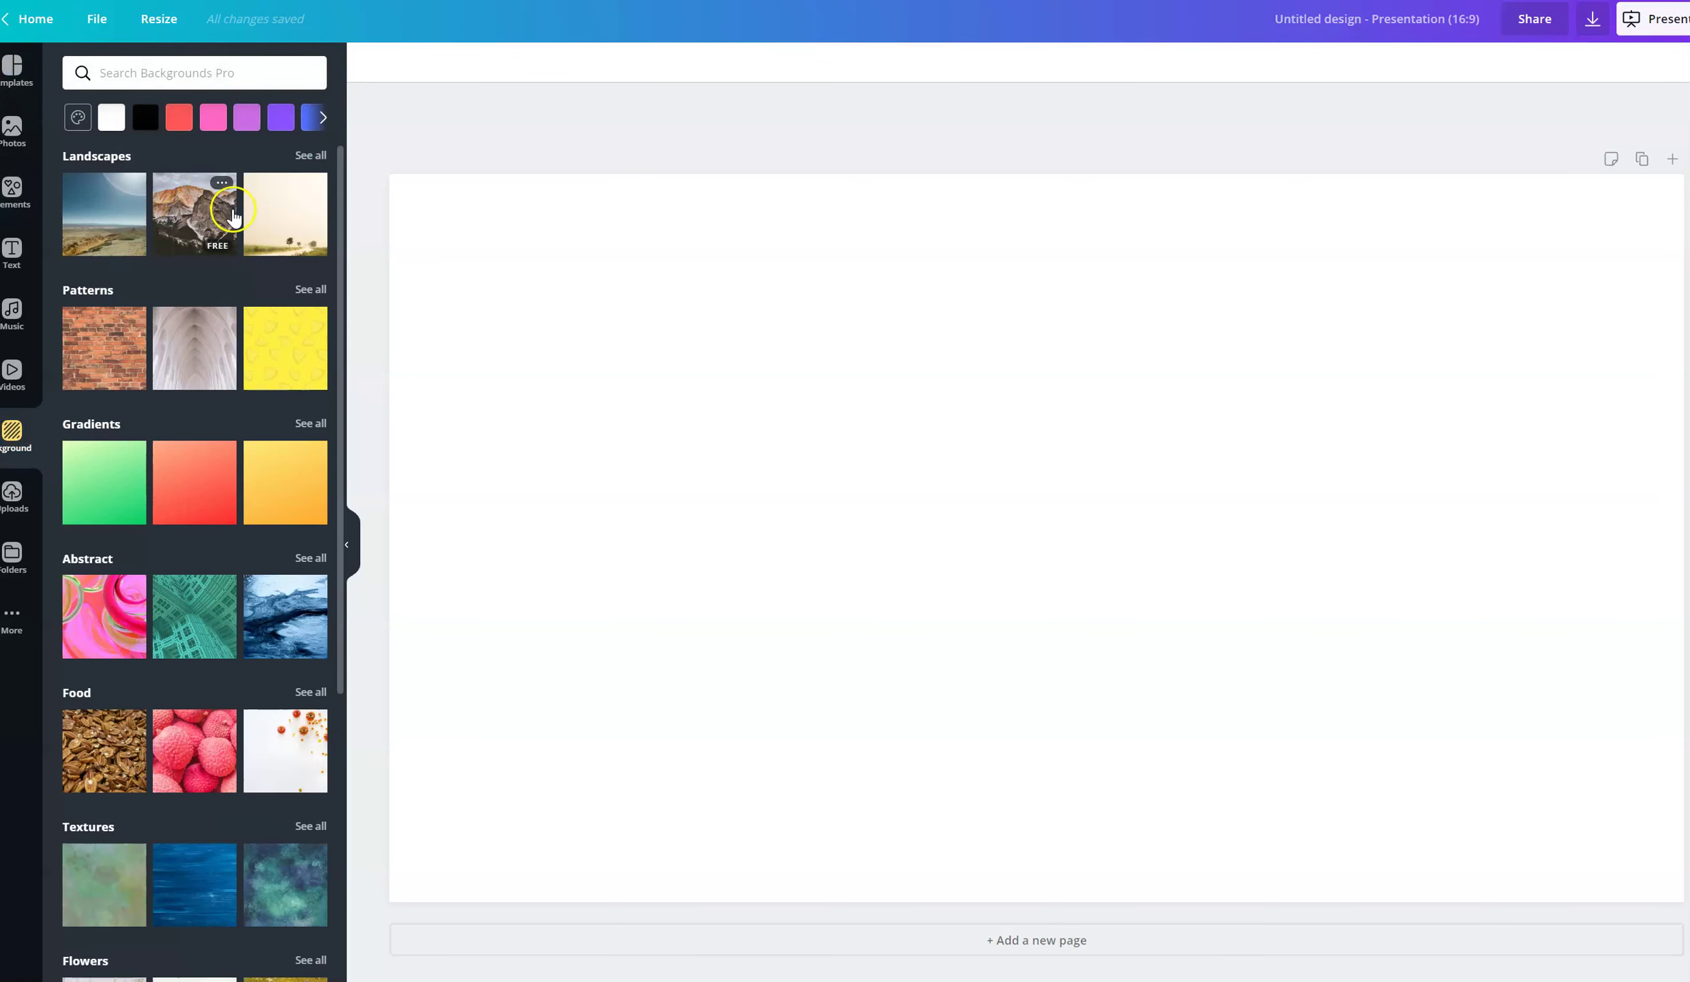
{"action": "left_click", "coordinate": [311, 156]}
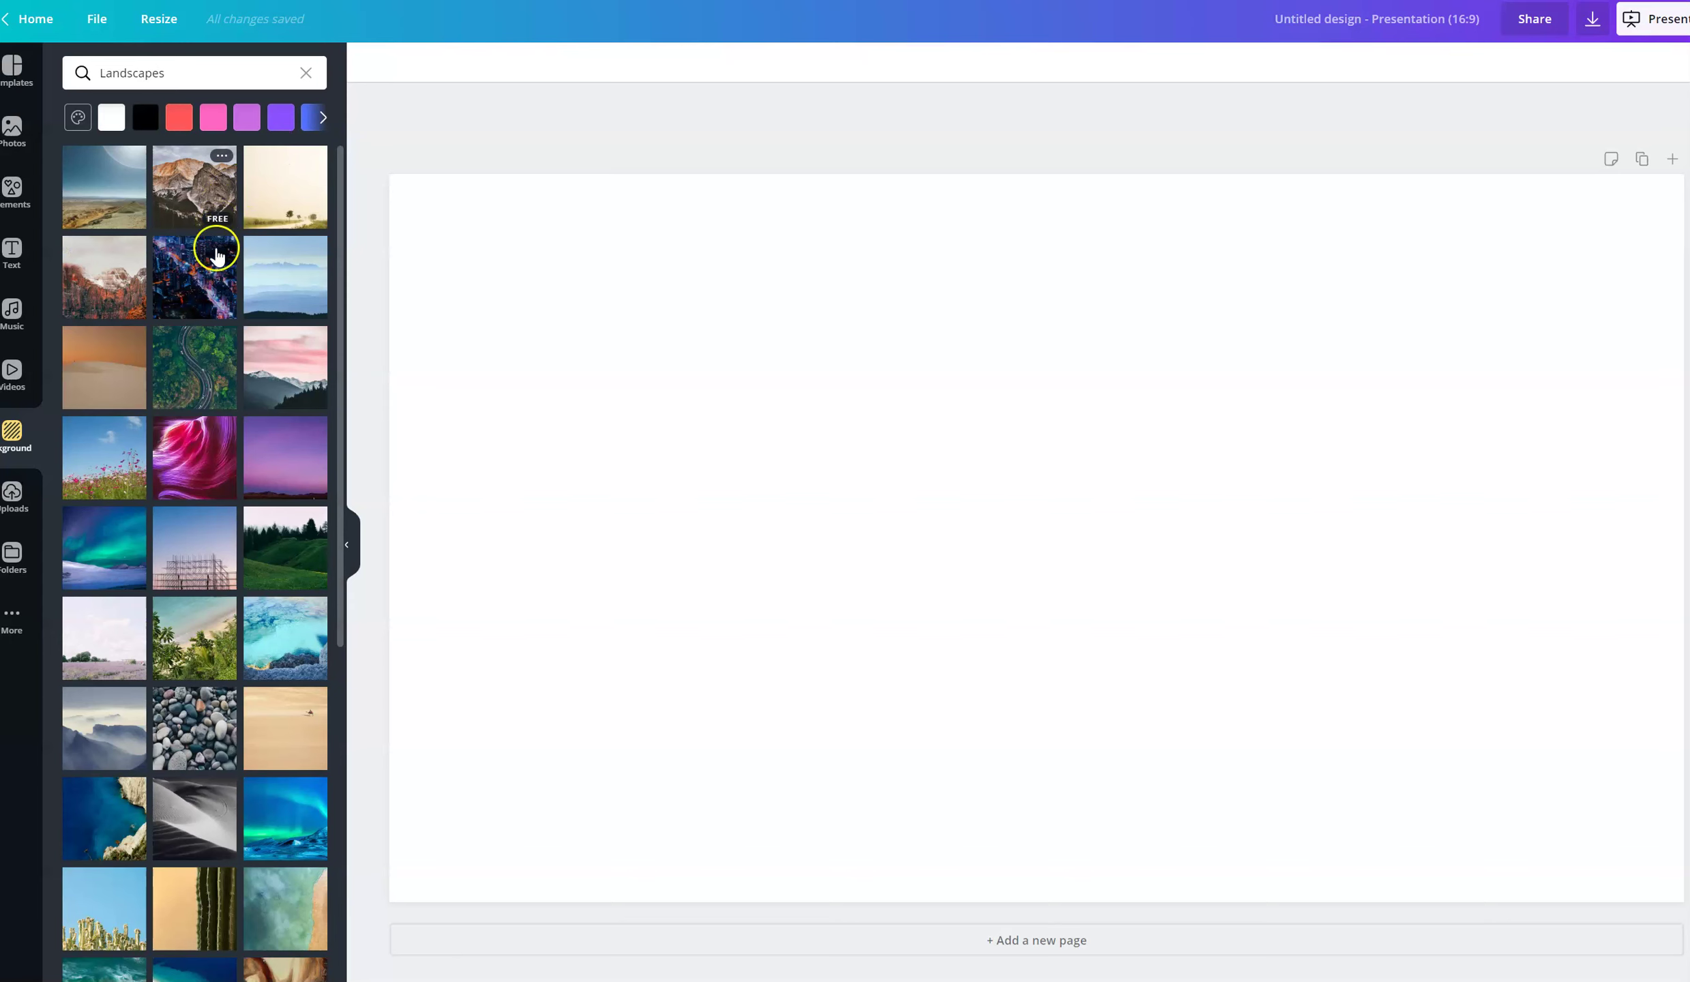
{"action": "left_click", "coordinate": [198, 463]}
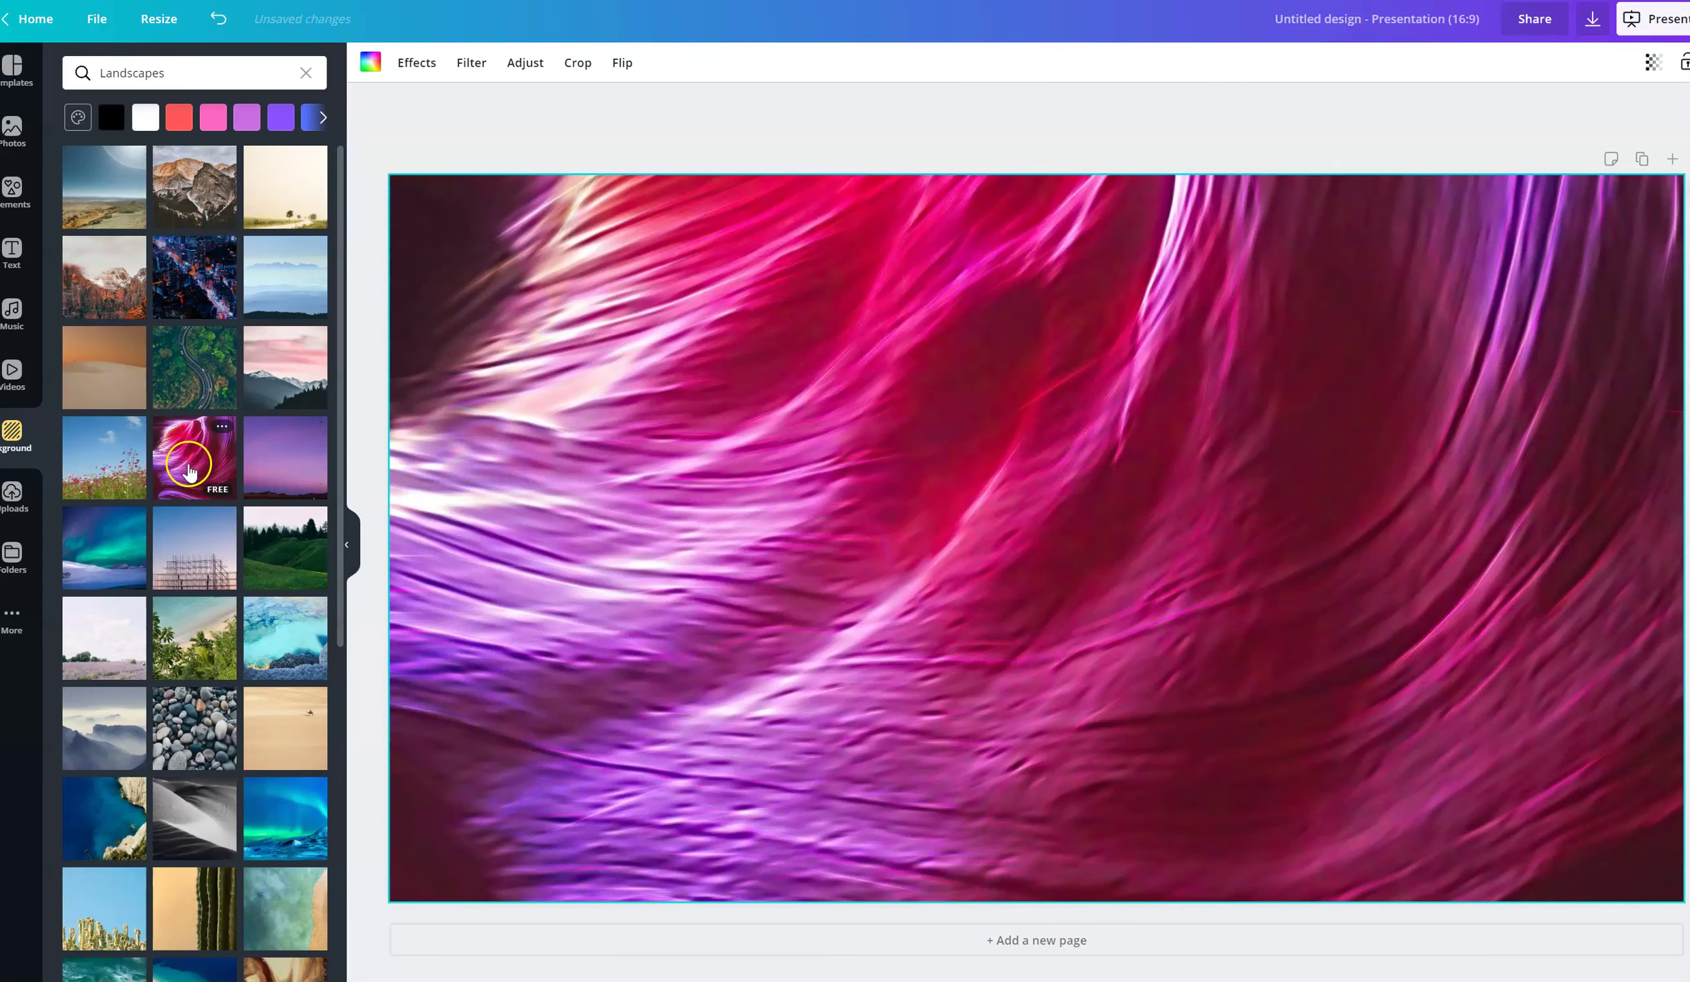
{"action": "left_click", "coordinate": [470, 61]}
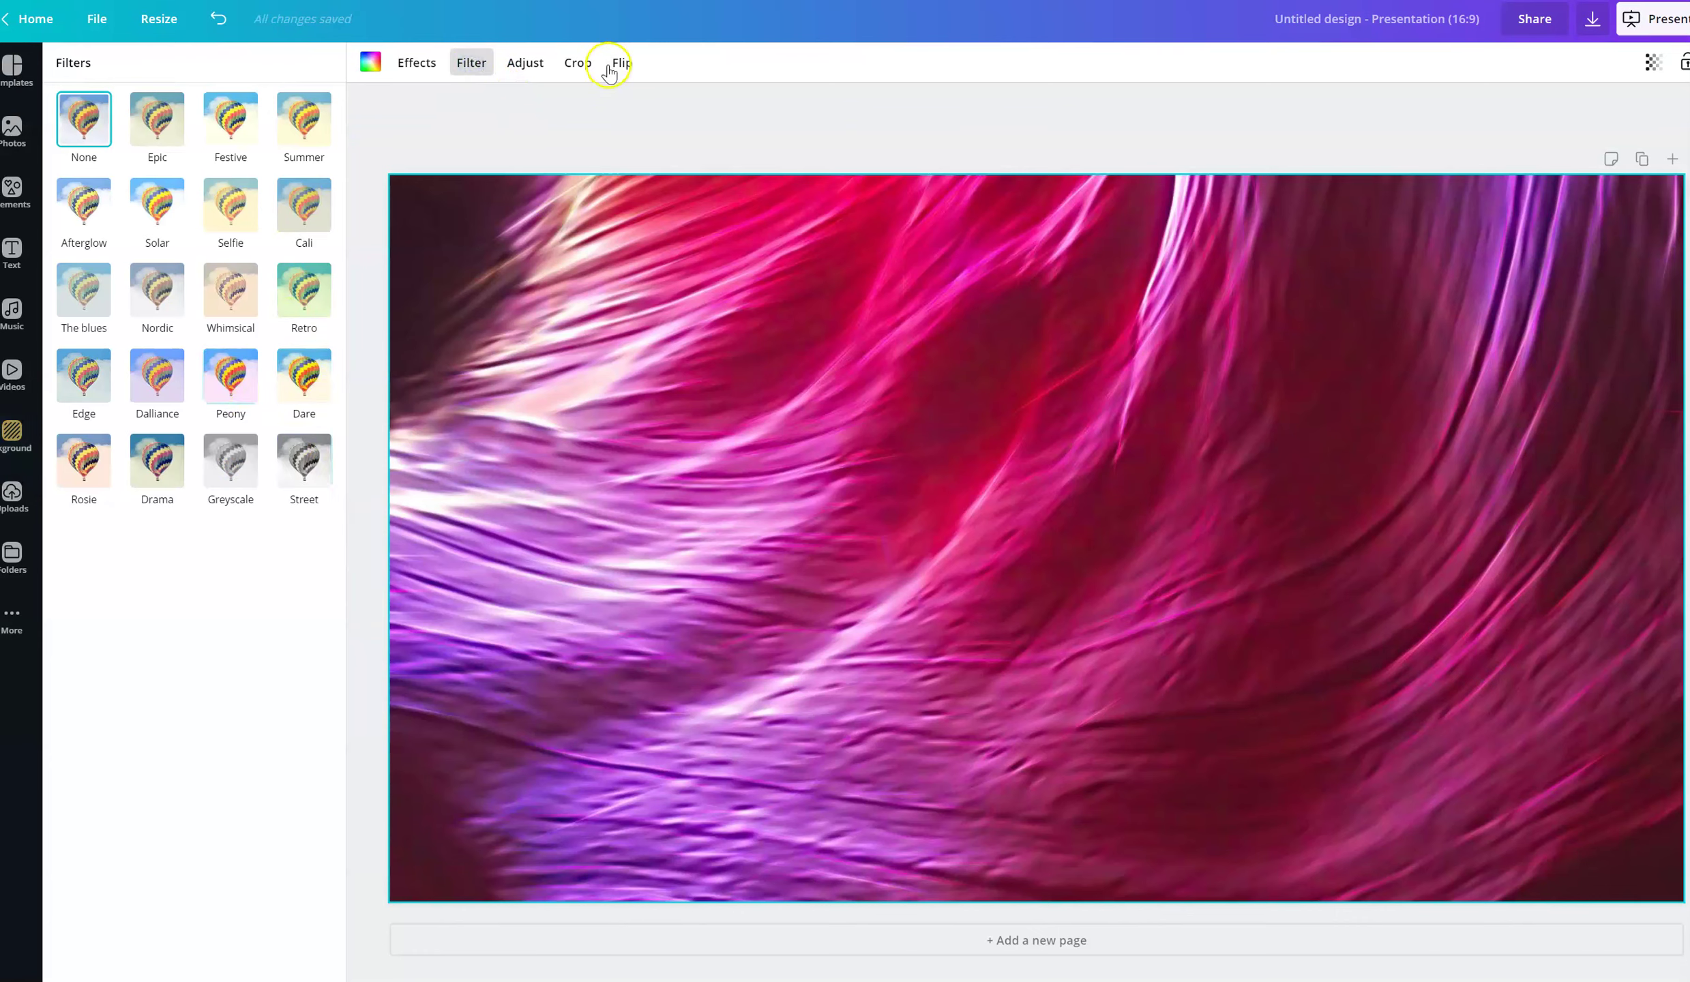
{"action": "left_click", "coordinate": [596, 113]}
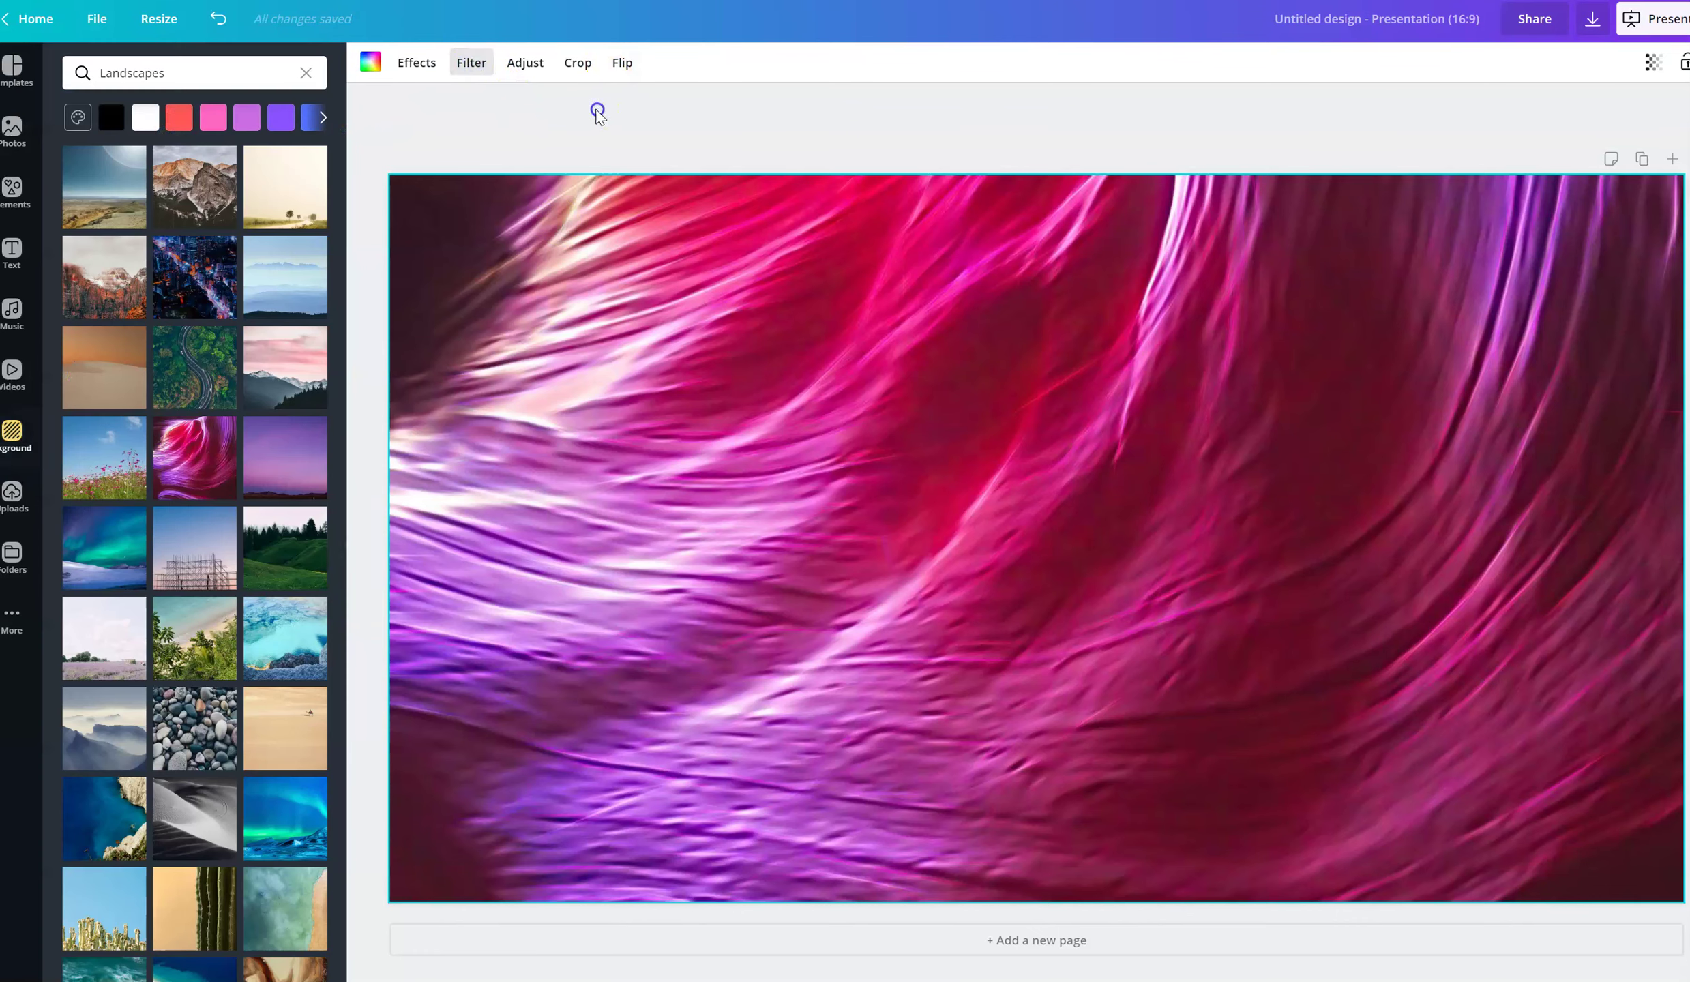
{"action": "left_click", "coordinate": [10, 259]}
Add a 'Reading' heading, enlarge it to size 156 and centre it on the slide.
{"action": "left_click", "coordinate": [152, 155]}
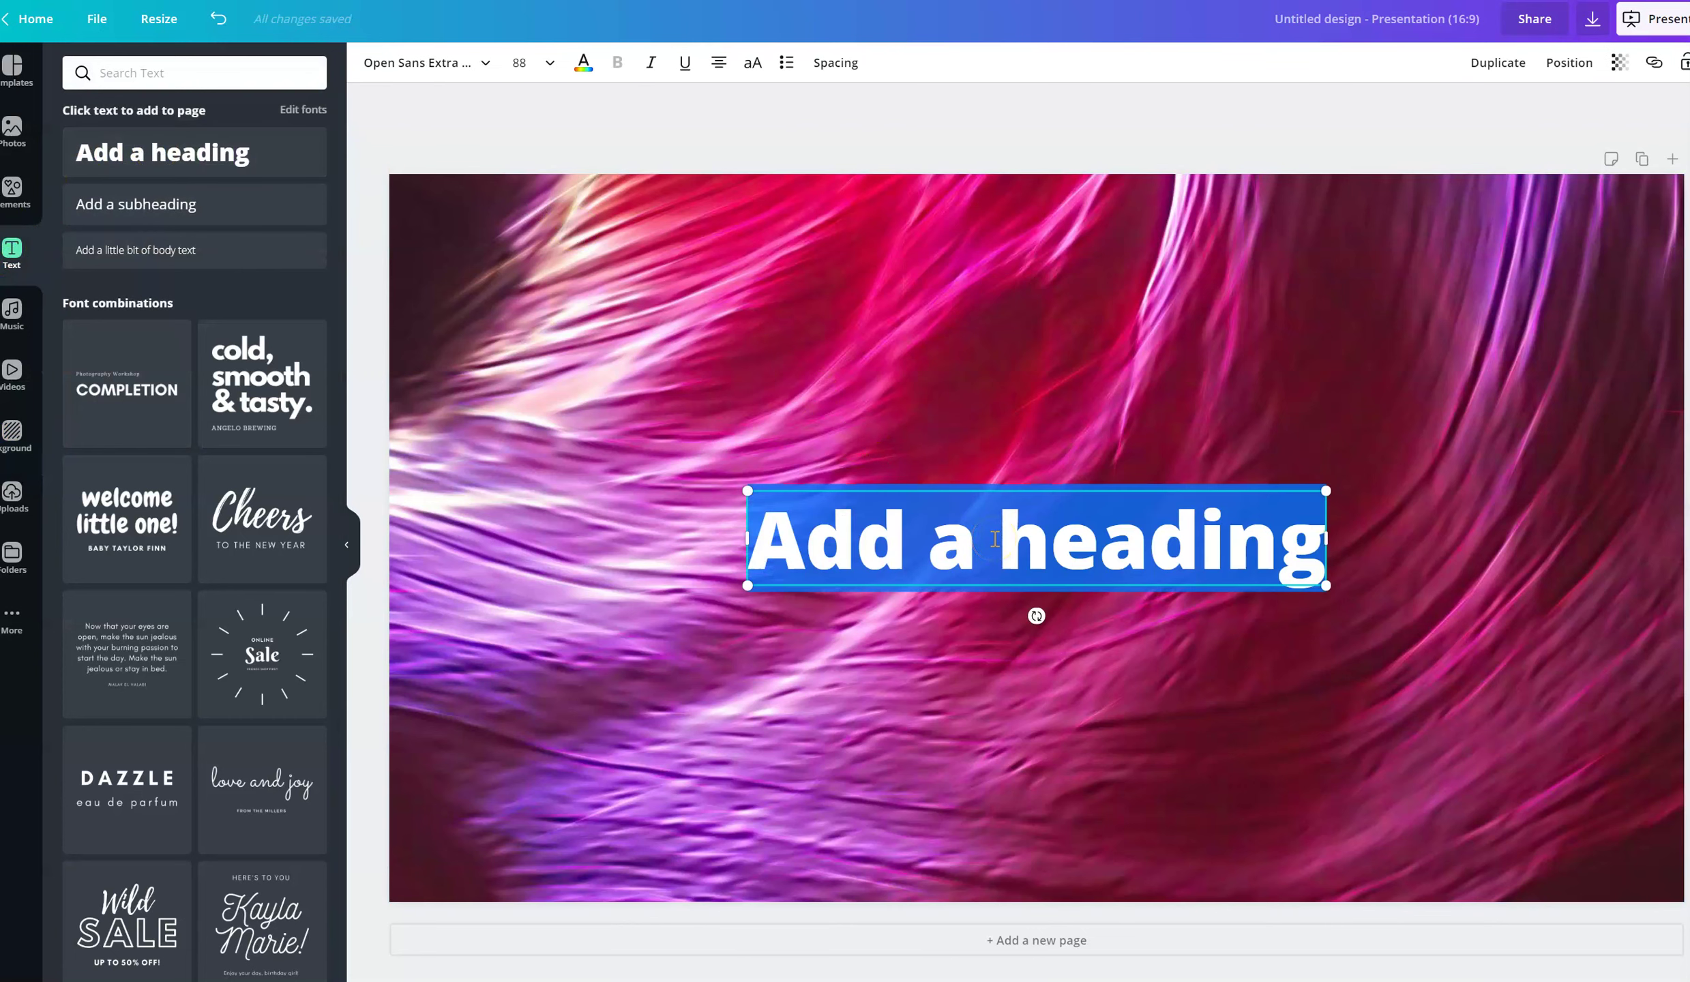
{"action": "type", "text": "Reading"}
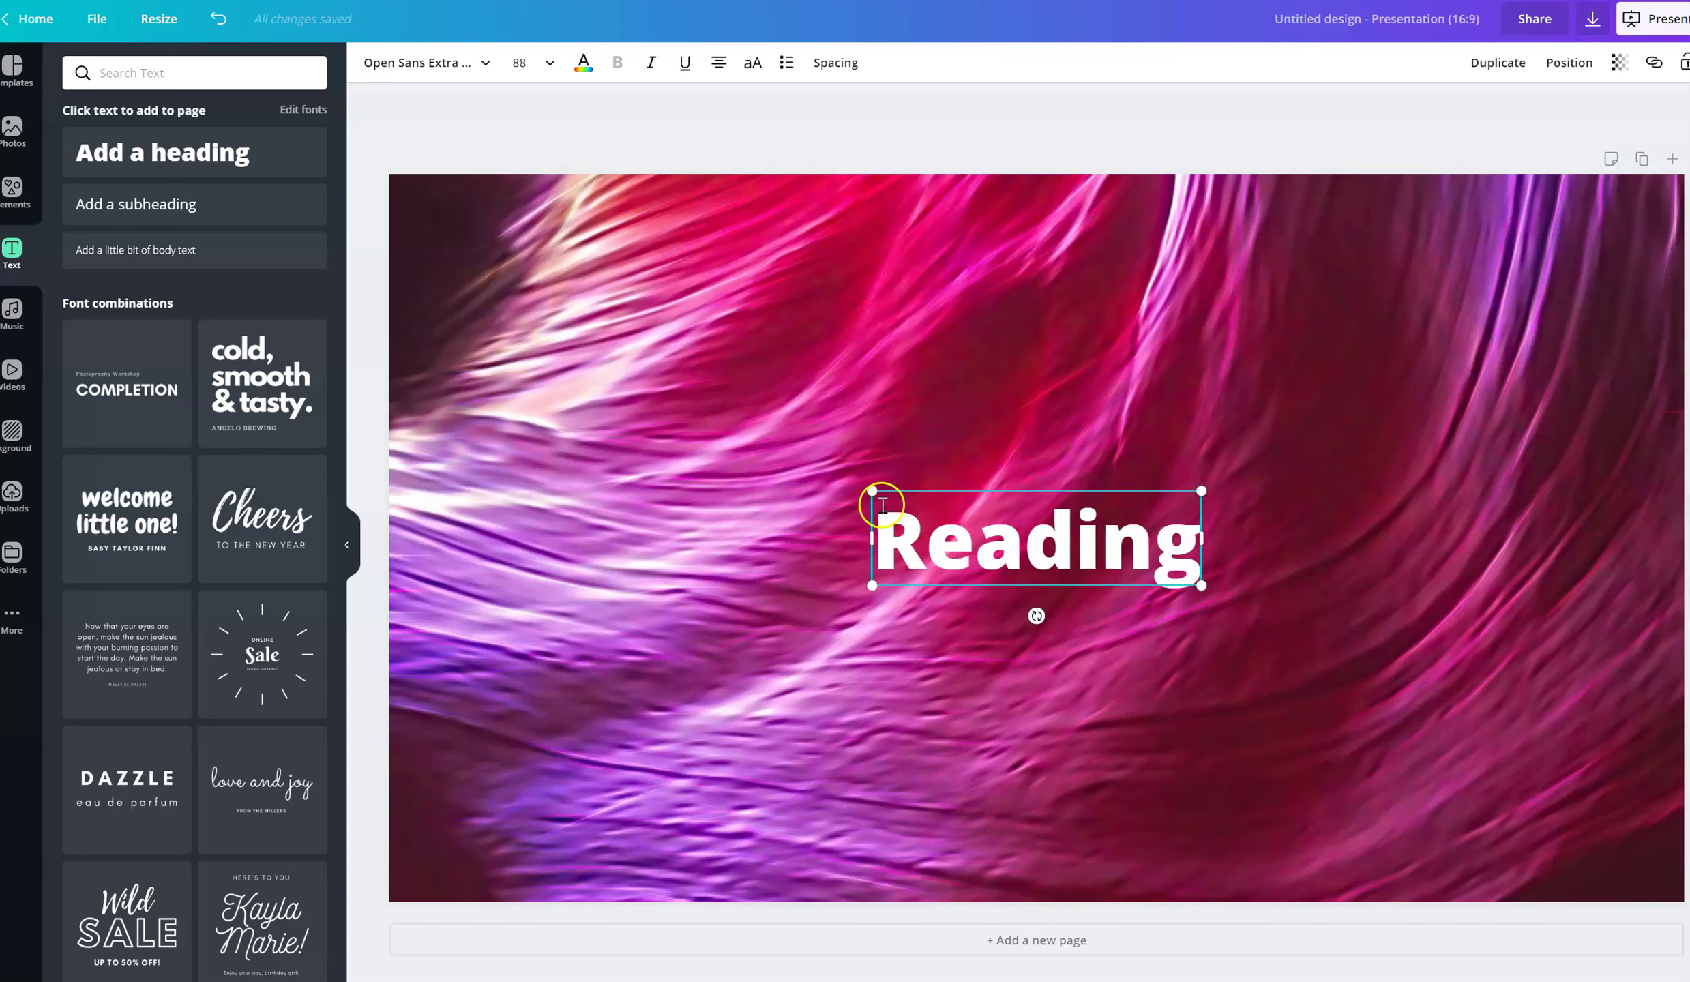
{"action": "left_click_drag", "start_coordinate": [861, 486], "coordinate": [616, 417]}
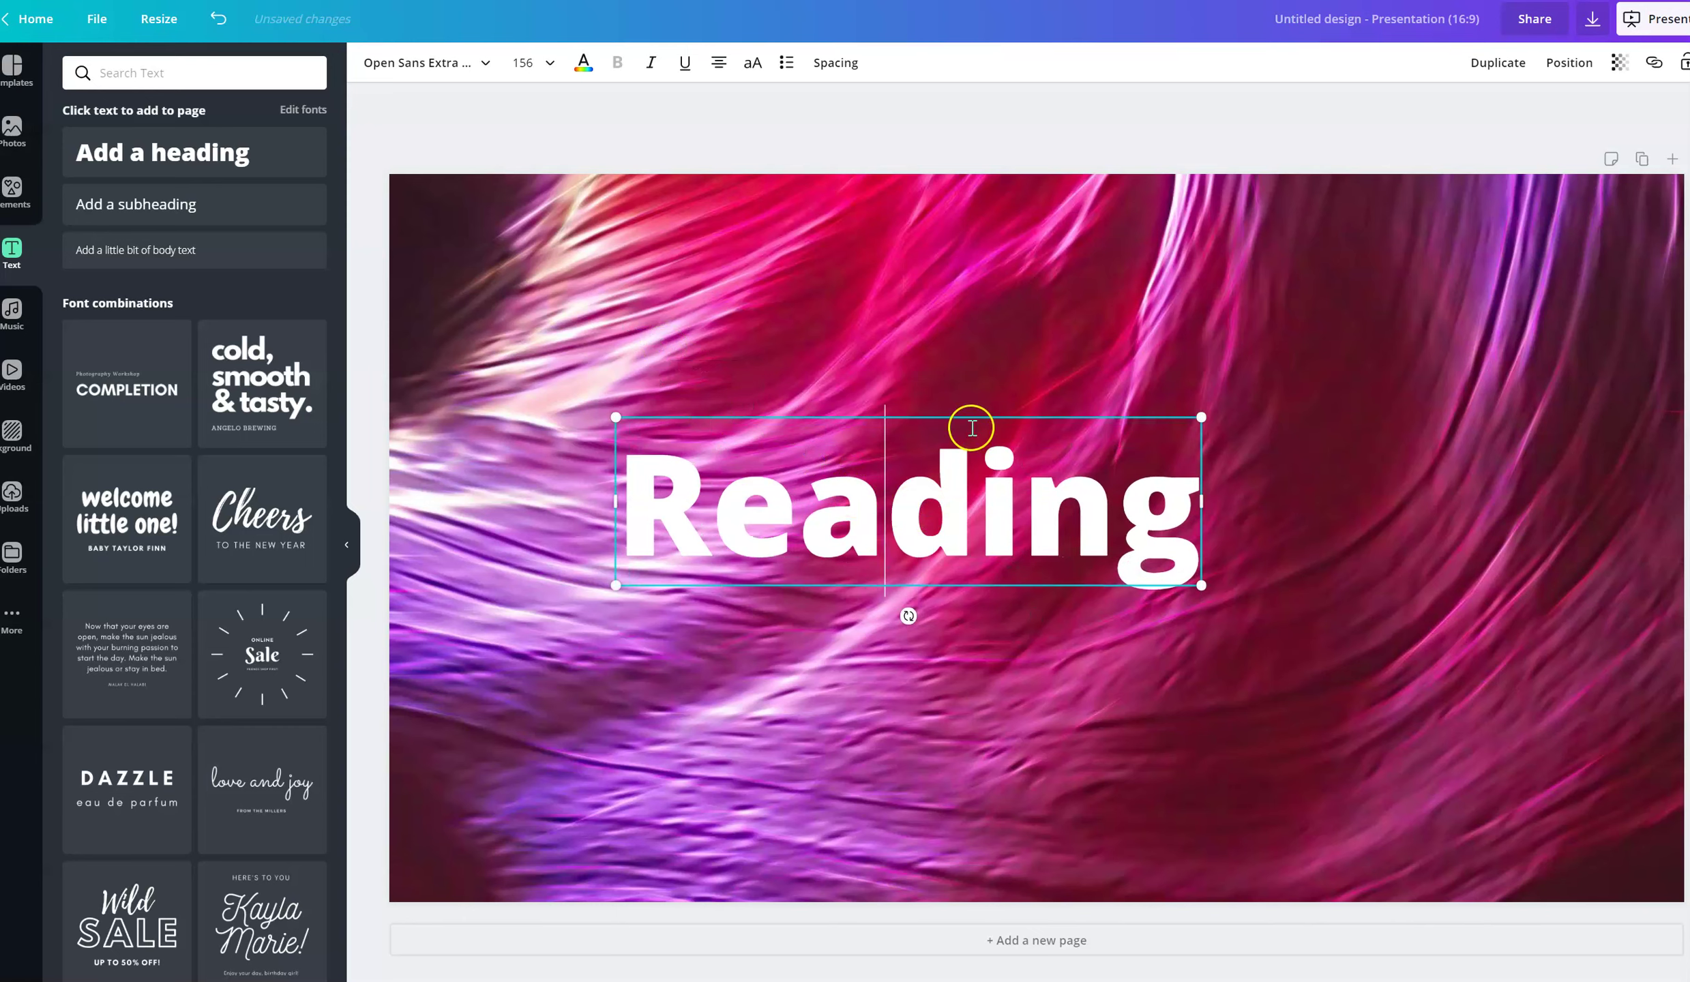
{"action": "left_click_drag", "start_coordinate": [975, 417], "coordinate": [1094, 422]}
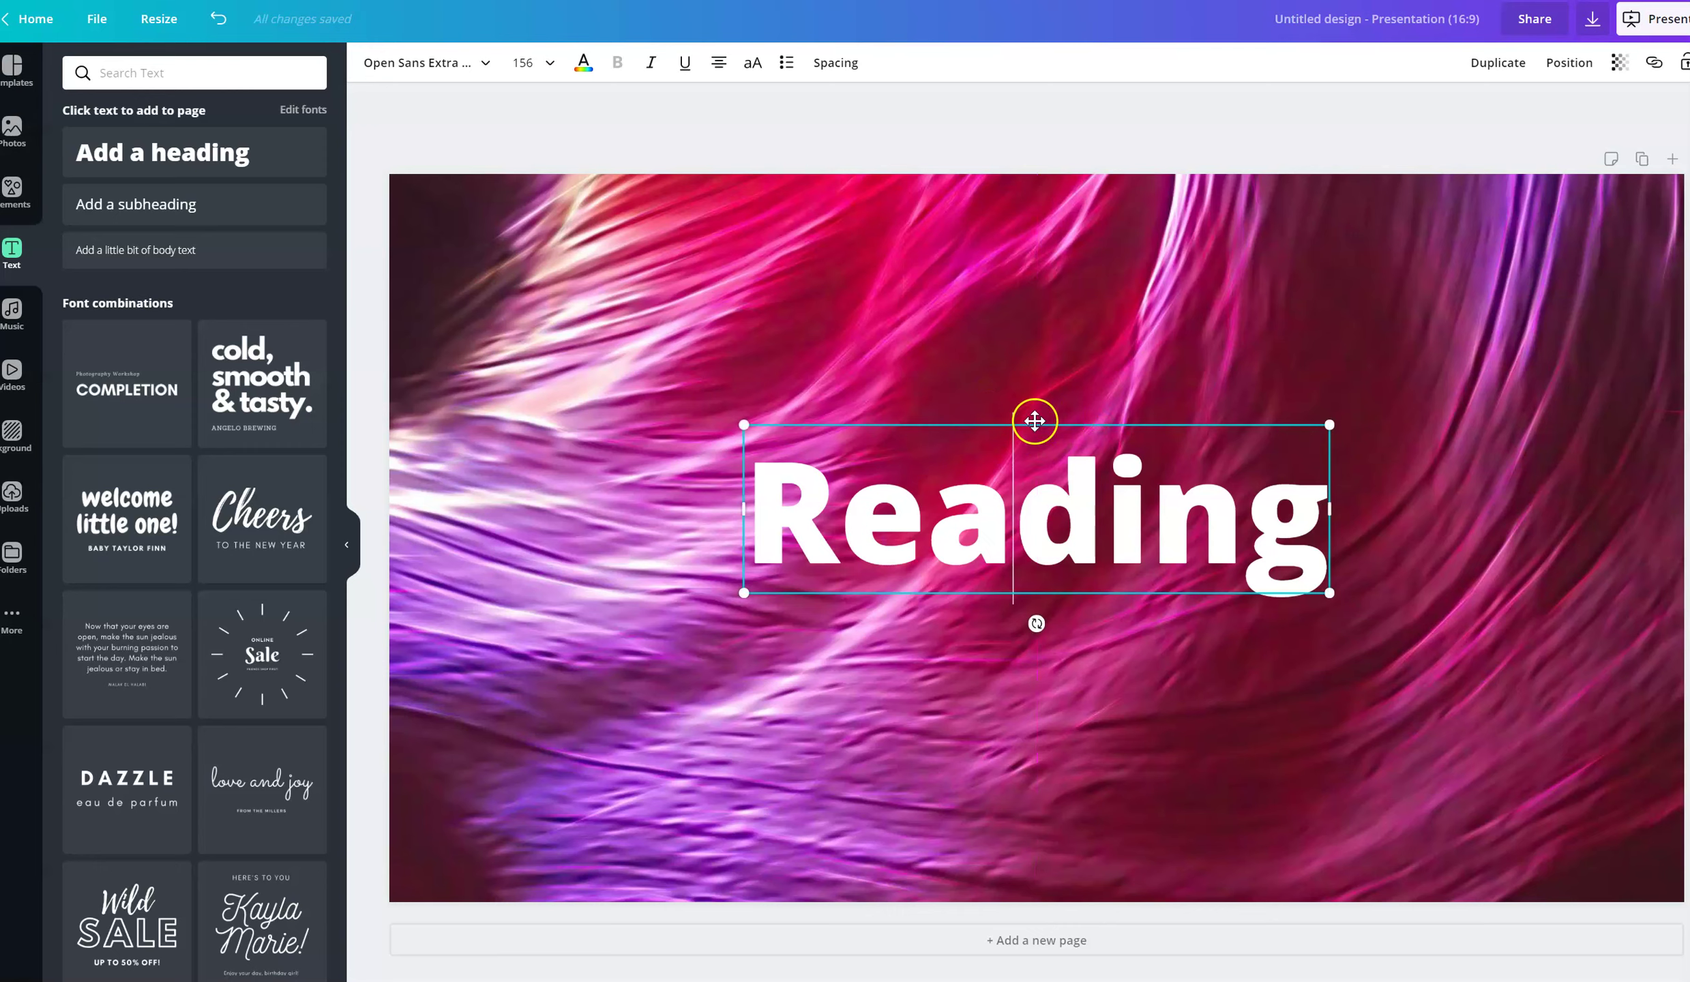
{"action": "left_click", "coordinate": [1031, 416]}
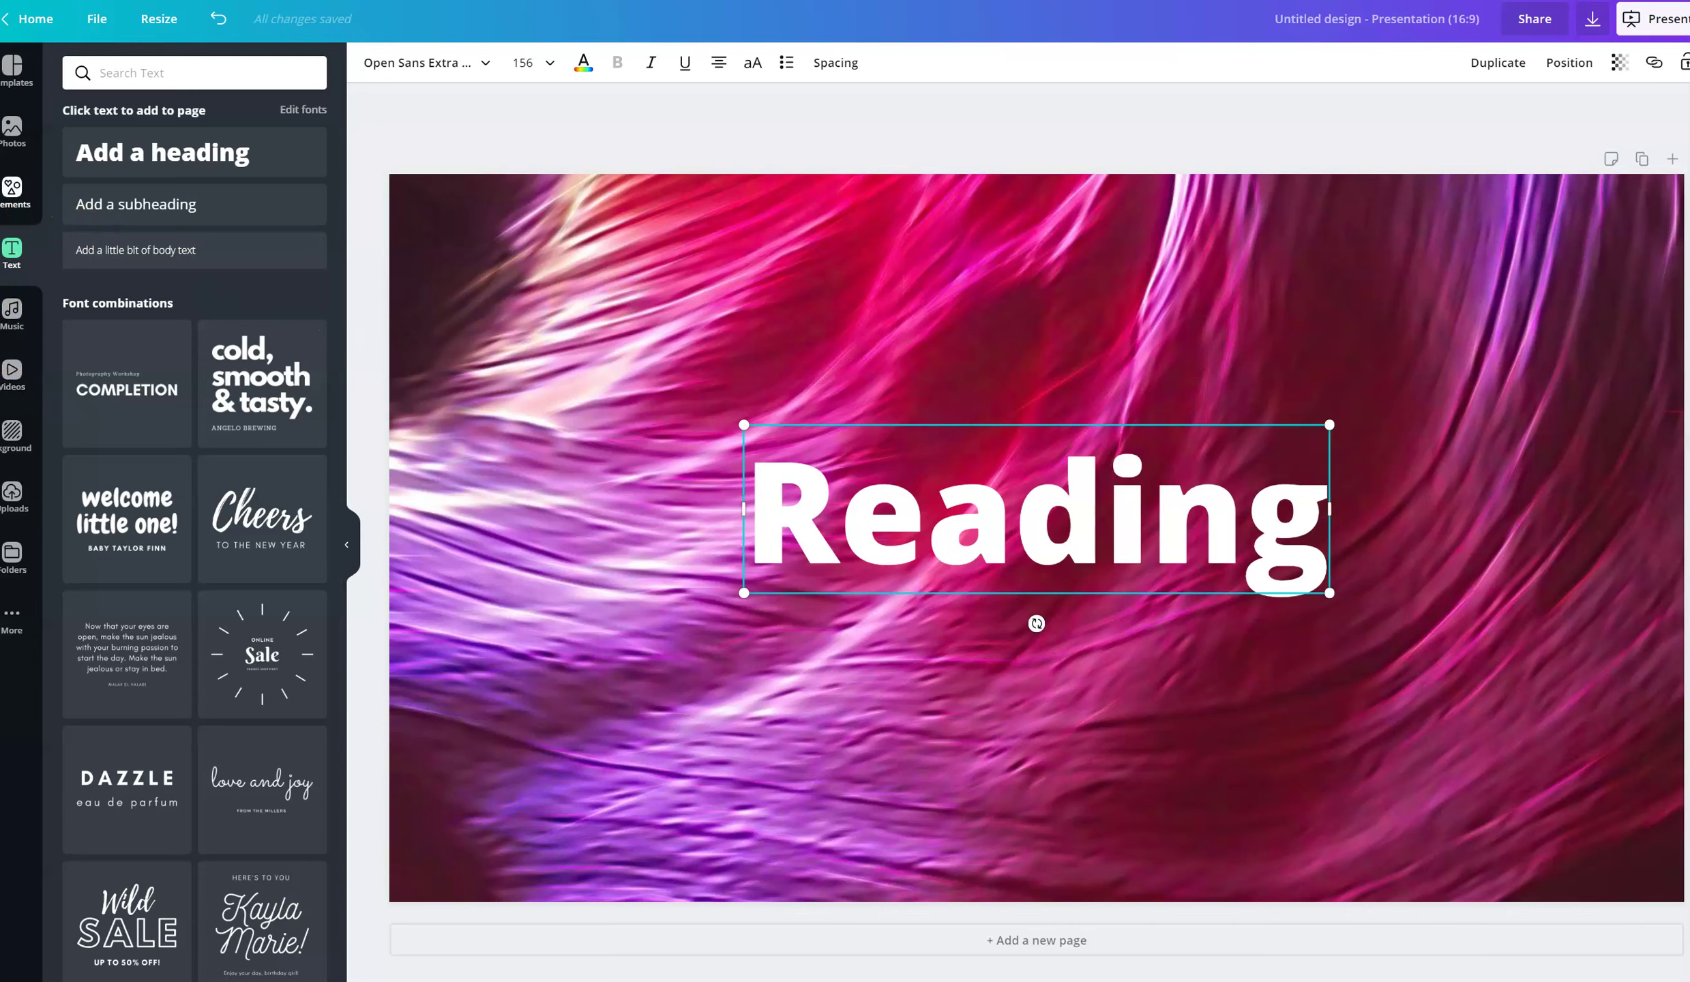
{"action": "left_click", "coordinate": [11, 194]}
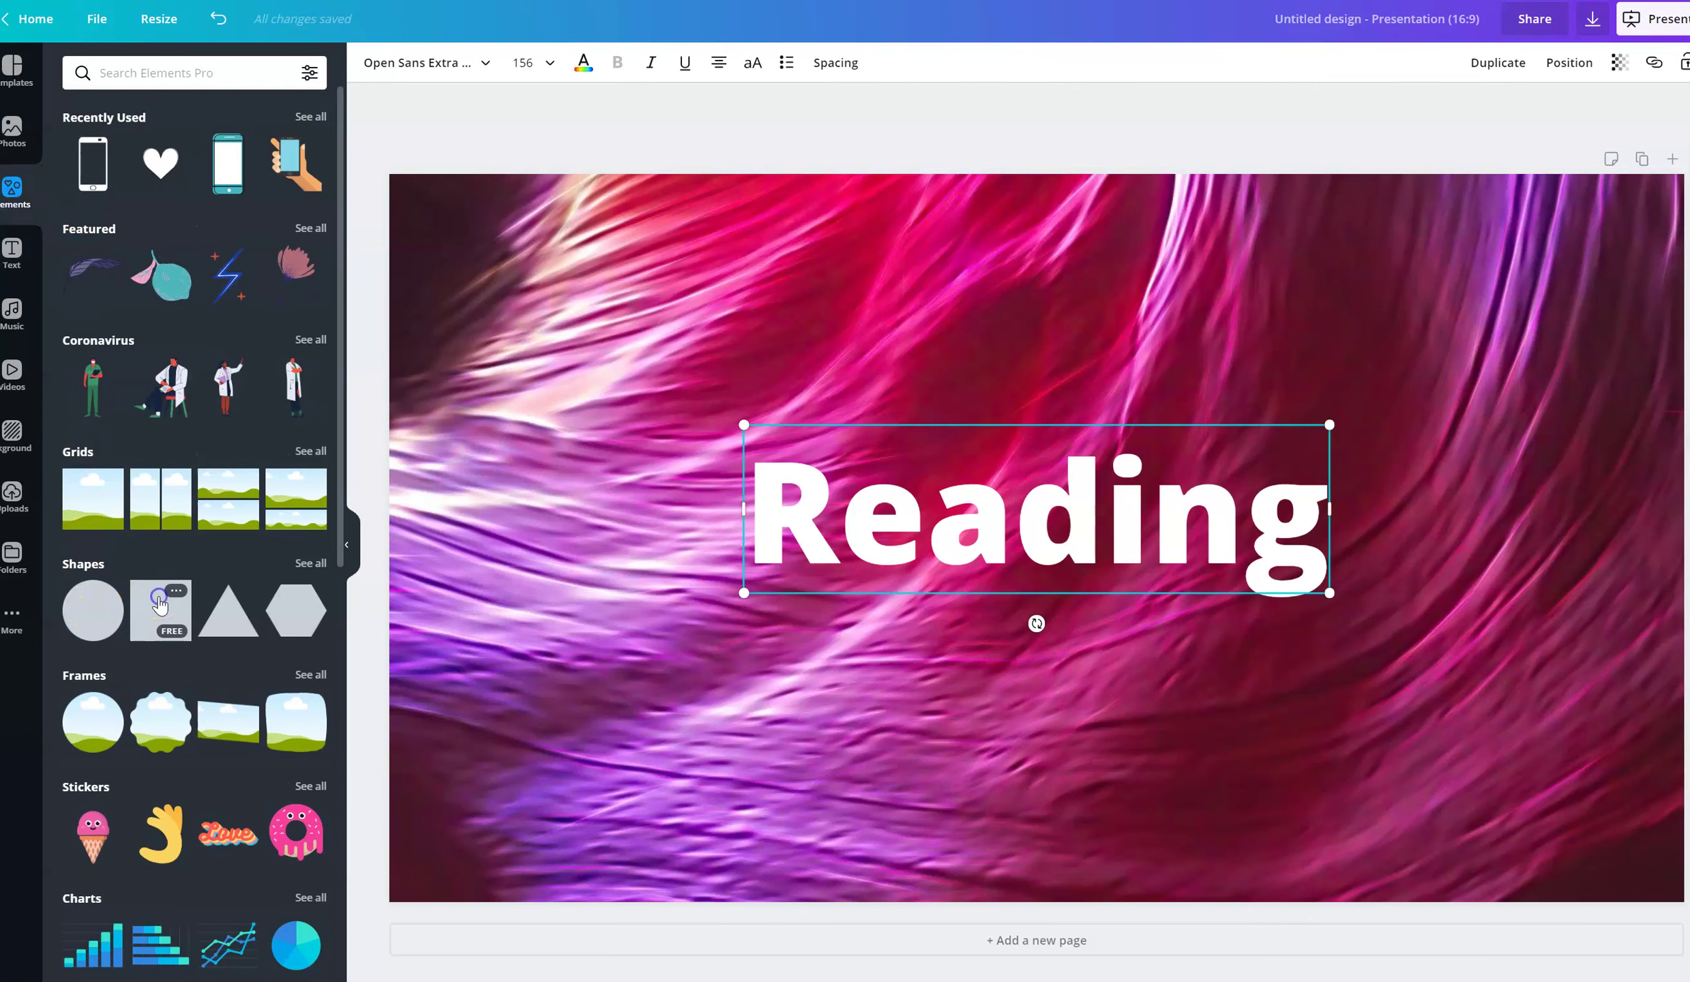
Add a grey square and stretch it to cover the full slide.
{"action": "left_click", "coordinate": [162, 605]}
{"action": "left_click_drag", "start_coordinate": [785, 705], "coordinate": [583, 629]}
{"action": "left_click_drag", "start_coordinate": [907, 722], "coordinate": [1133, 722]}
{"action": "left_click_drag", "start_coordinate": [1166, 577], "coordinate": [1685, 587]}
Set the grey overlay's transparency to 47 and move the Reading heading one layer backward.
{"action": "left_click", "coordinate": [371, 62]}
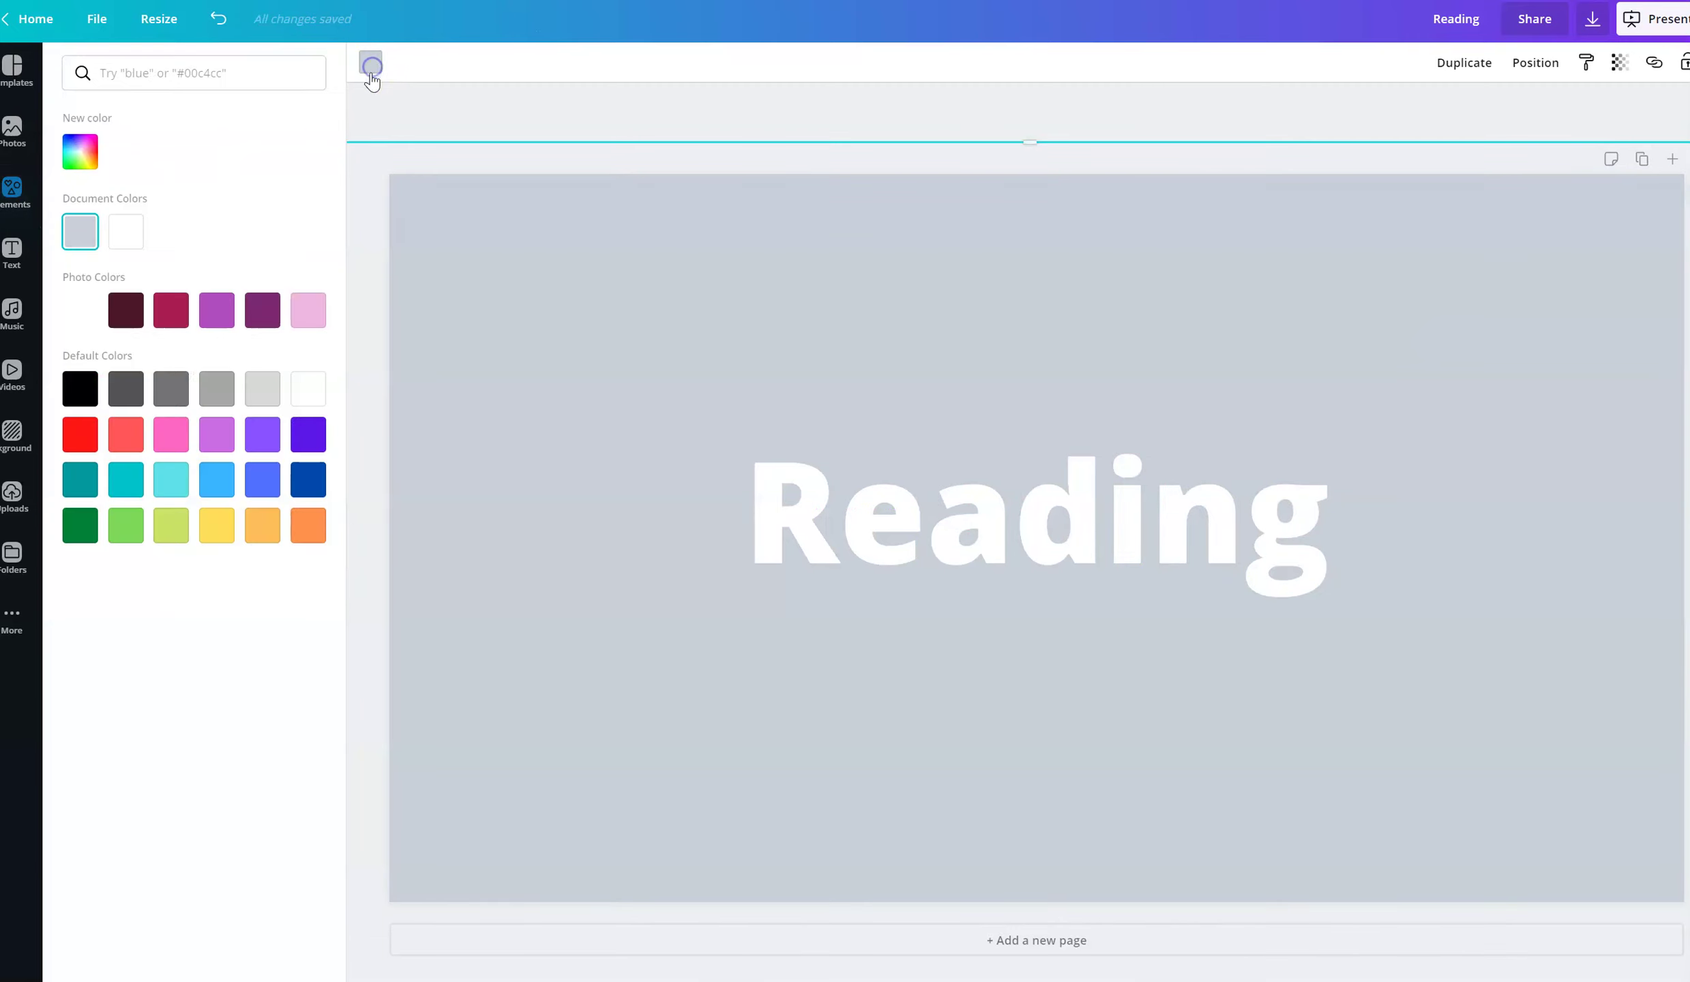
{"action": "left_click", "coordinate": [1622, 62]}
{"action": "left_click_drag", "start_coordinate": [1573, 118], "coordinate": [1515, 137]}
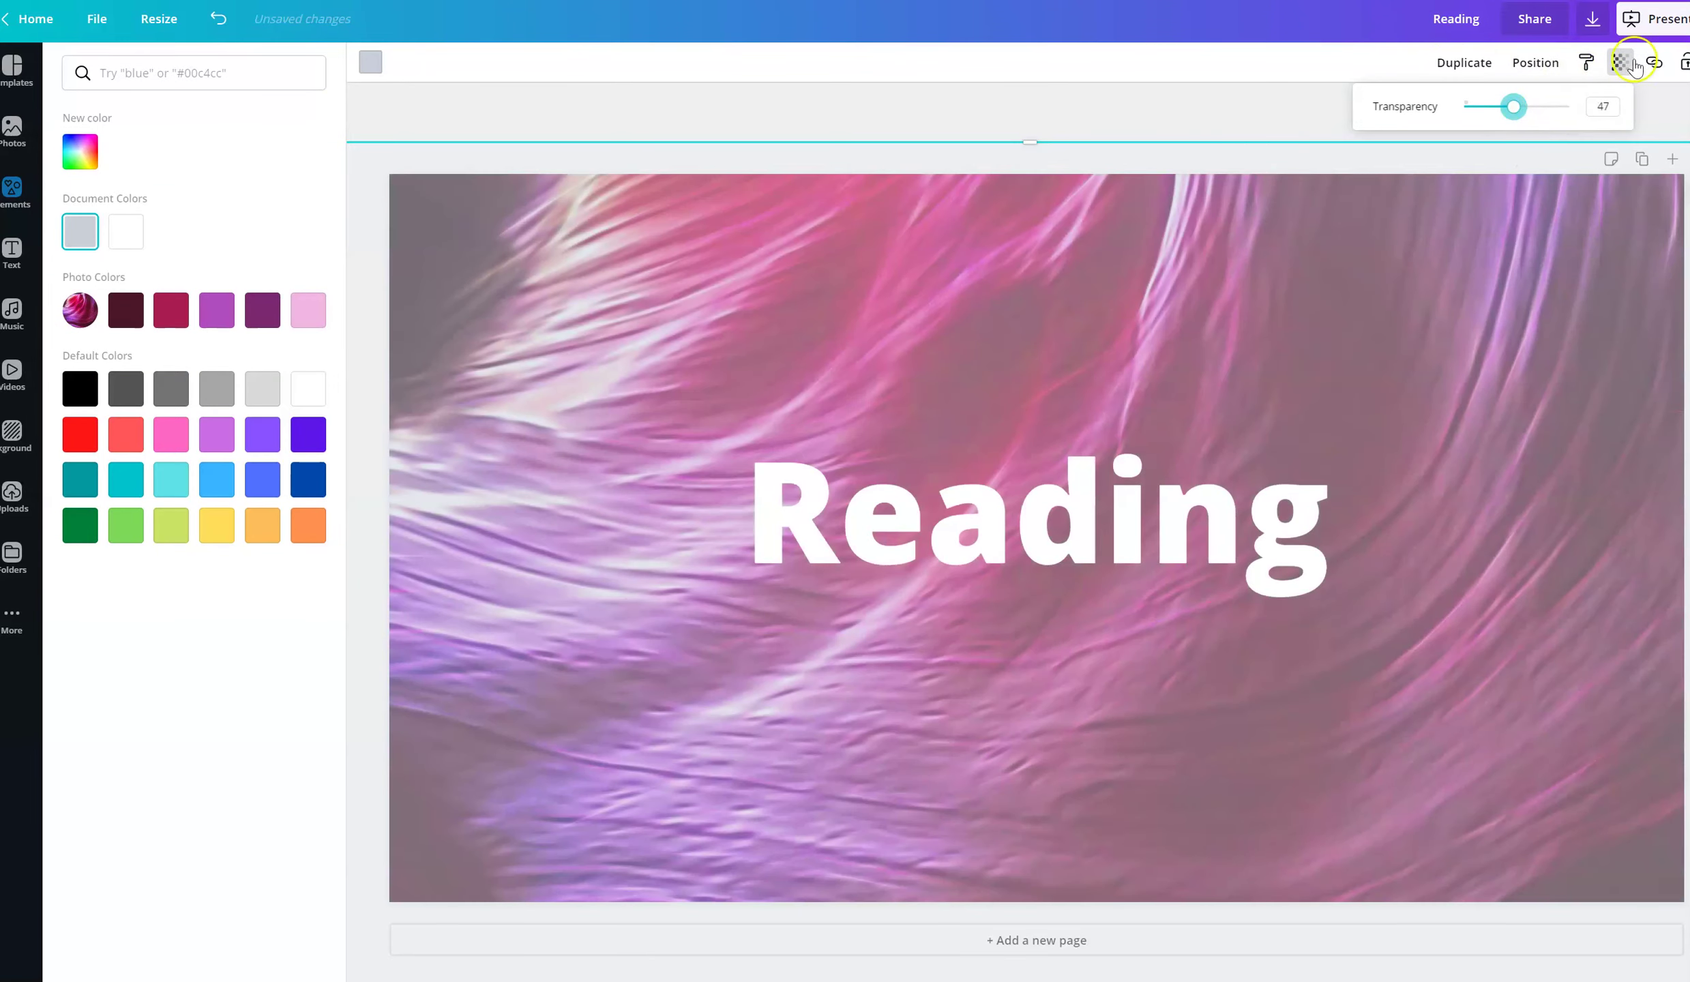
{"action": "left_click", "coordinate": [1536, 62]}
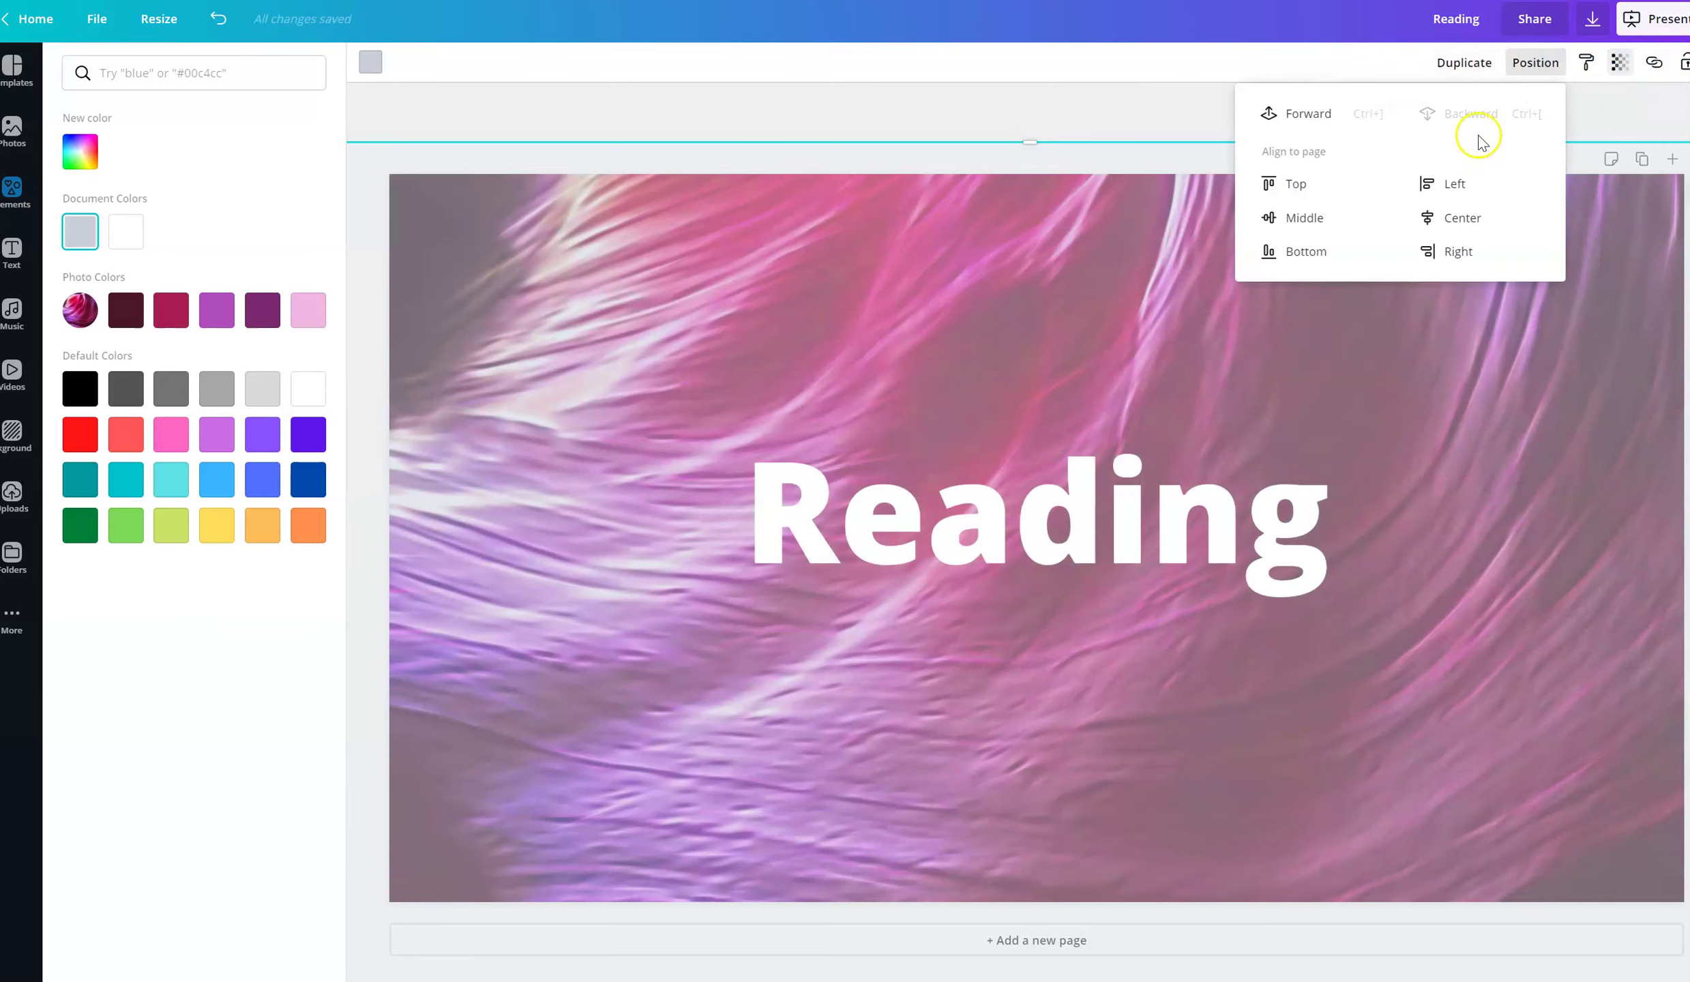
{"action": "left_click", "coordinate": [1145, 247]}
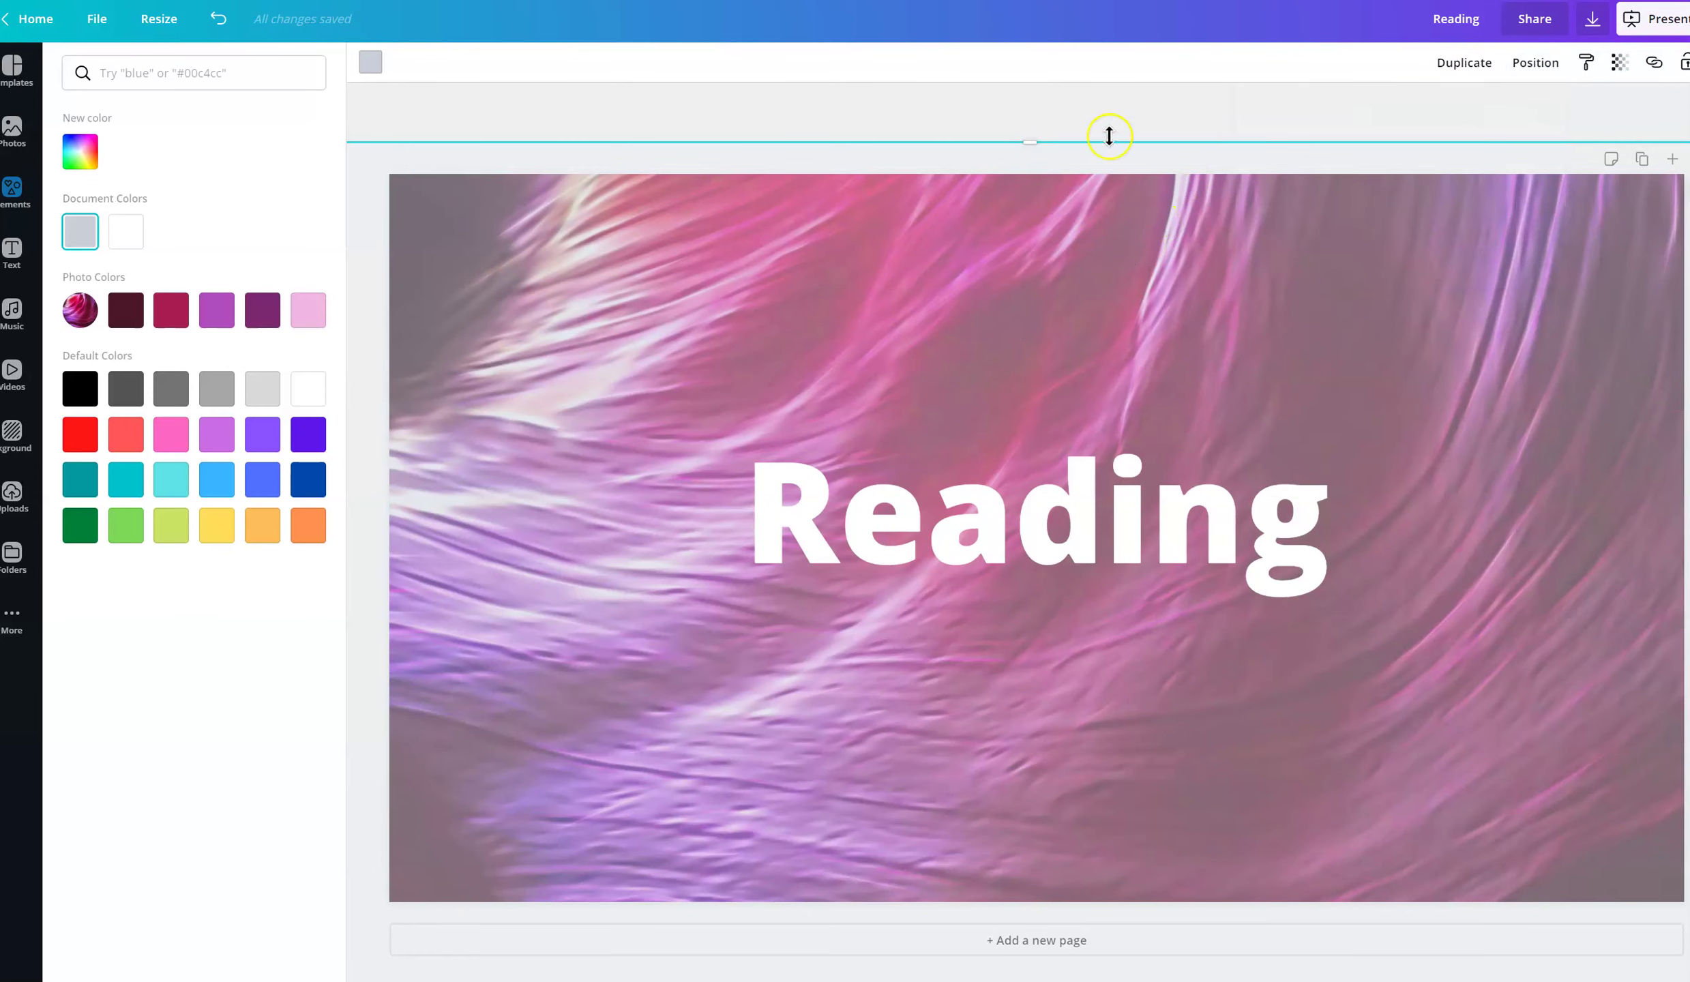
{"action": "key", "text": "Delete"}
{"action": "left_click", "coordinate": [1041, 459]}
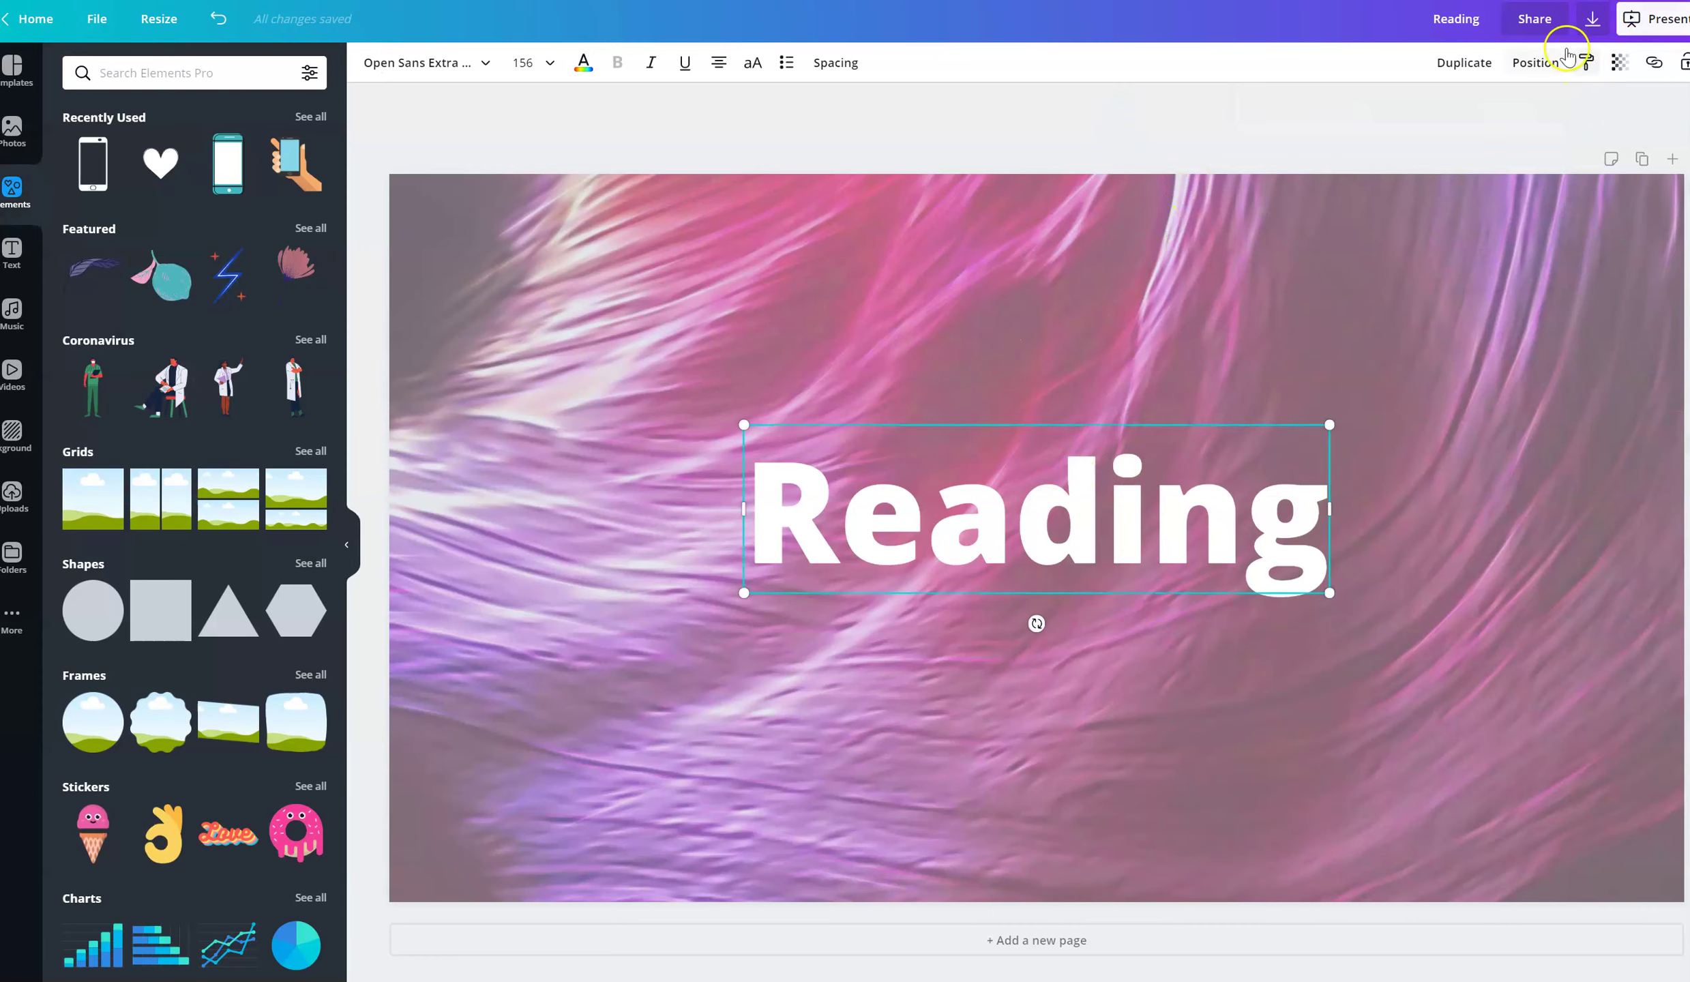
{"action": "left_click", "coordinate": [1536, 62]}
{"action": "left_click", "coordinate": [1462, 114]}
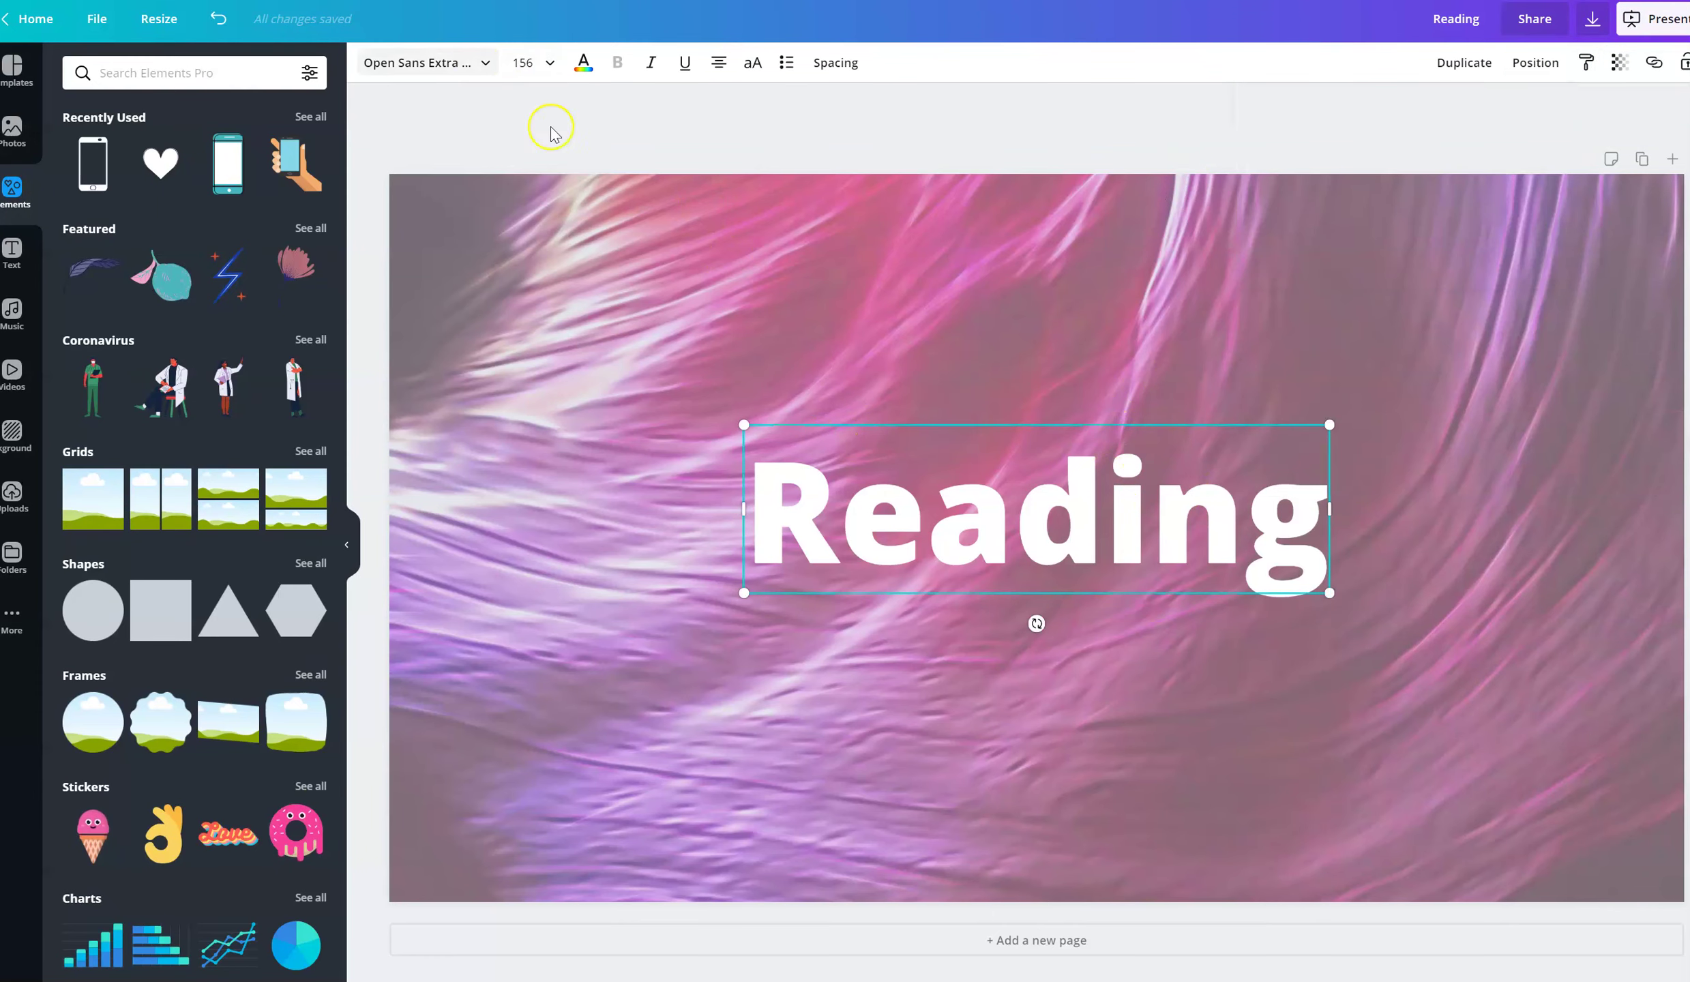
Enlarge 'Reading' to size 200, centre it, and set its font to Belmonte.
{"action": "left_click_drag", "start_coordinate": [667, 665], "coordinate": [580, 716]}
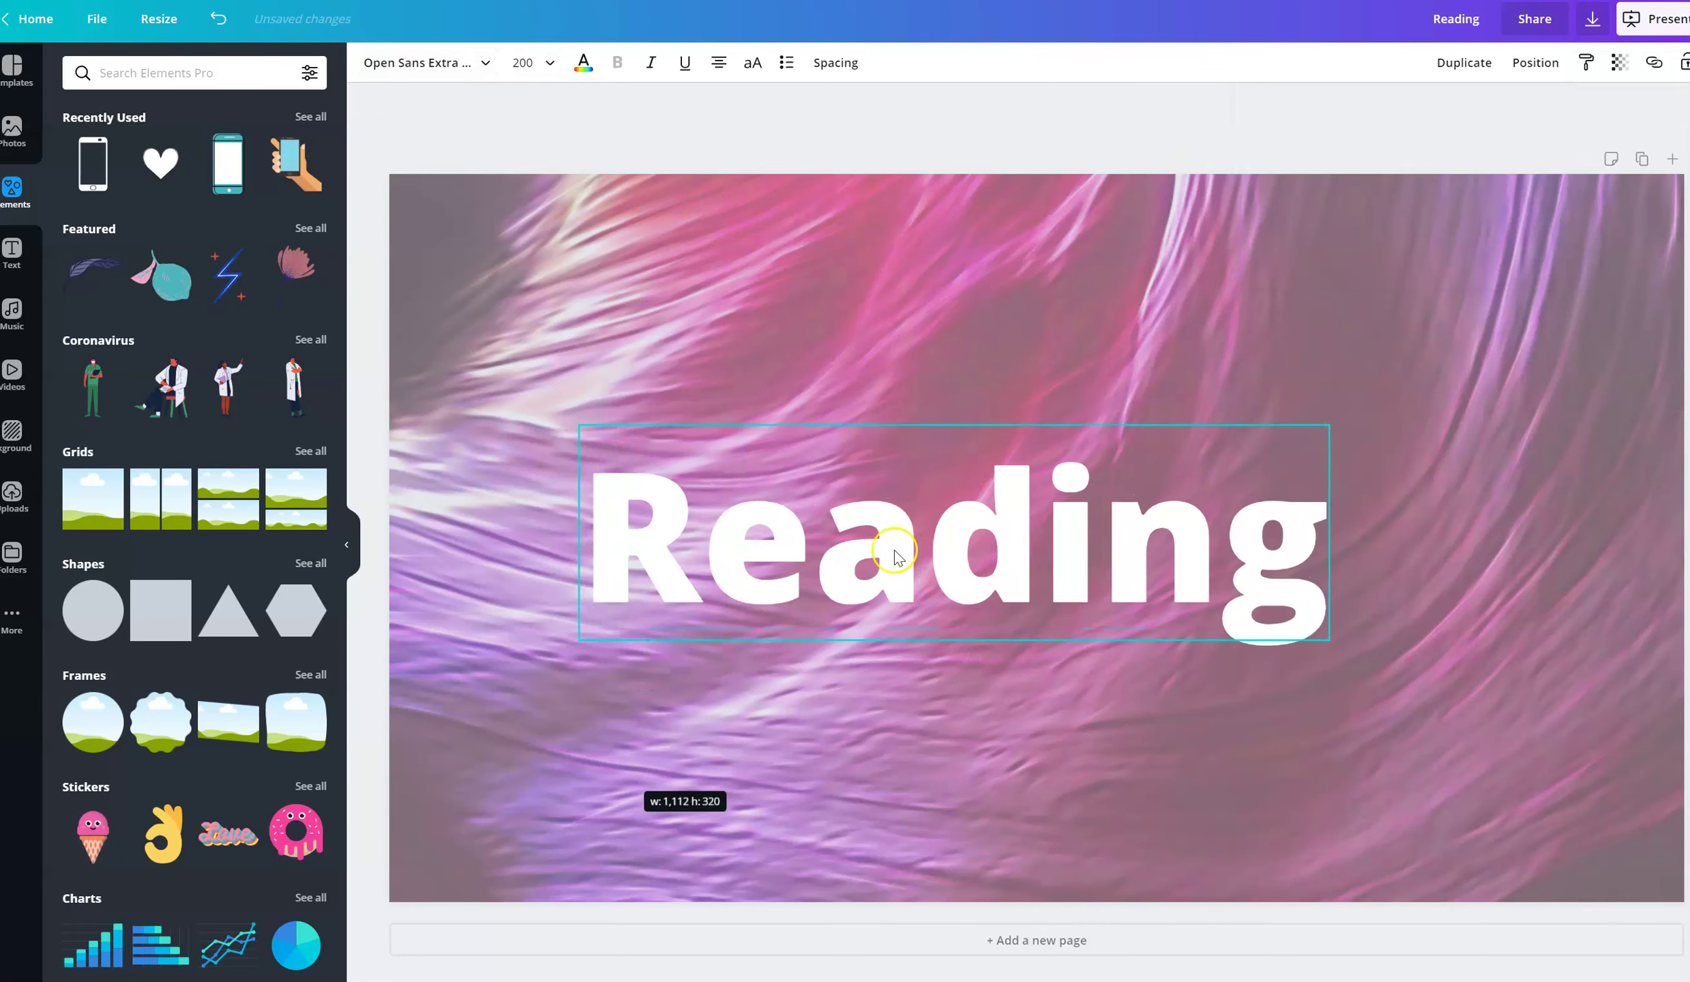
{"action": "left_click_drag", "start_coordinate": [924, 539], "coordinate": [1040, 506]}
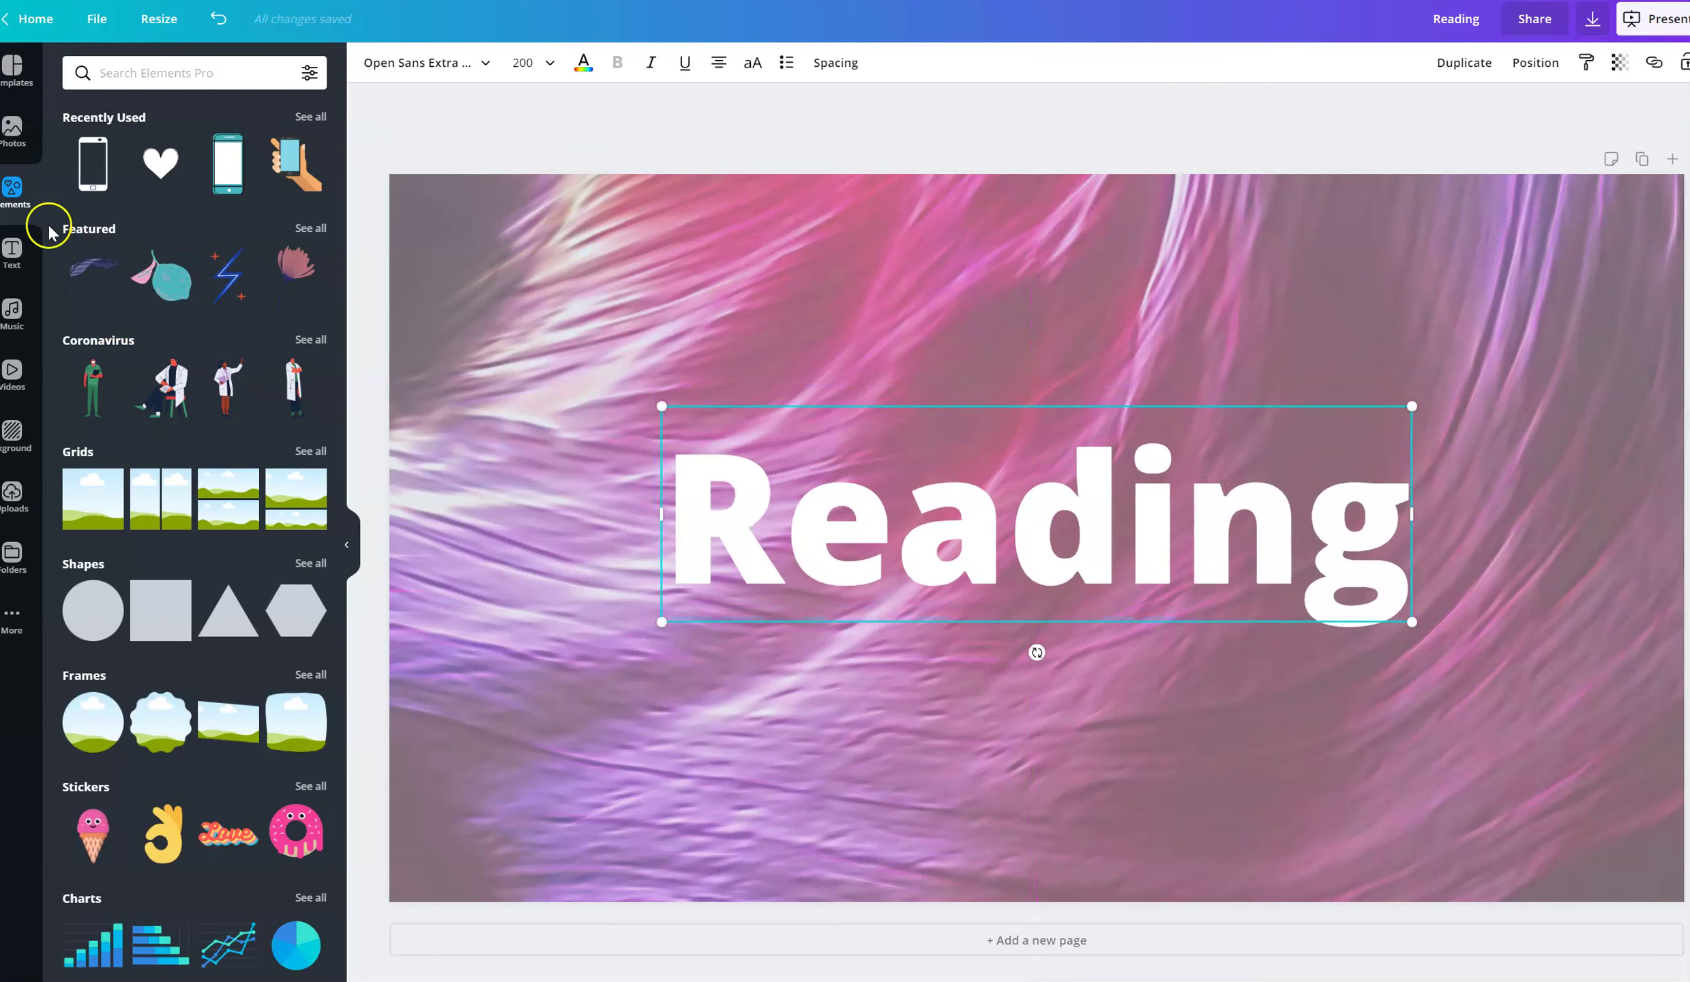
{"action": "left_click", "coordinate": [481, 64]}
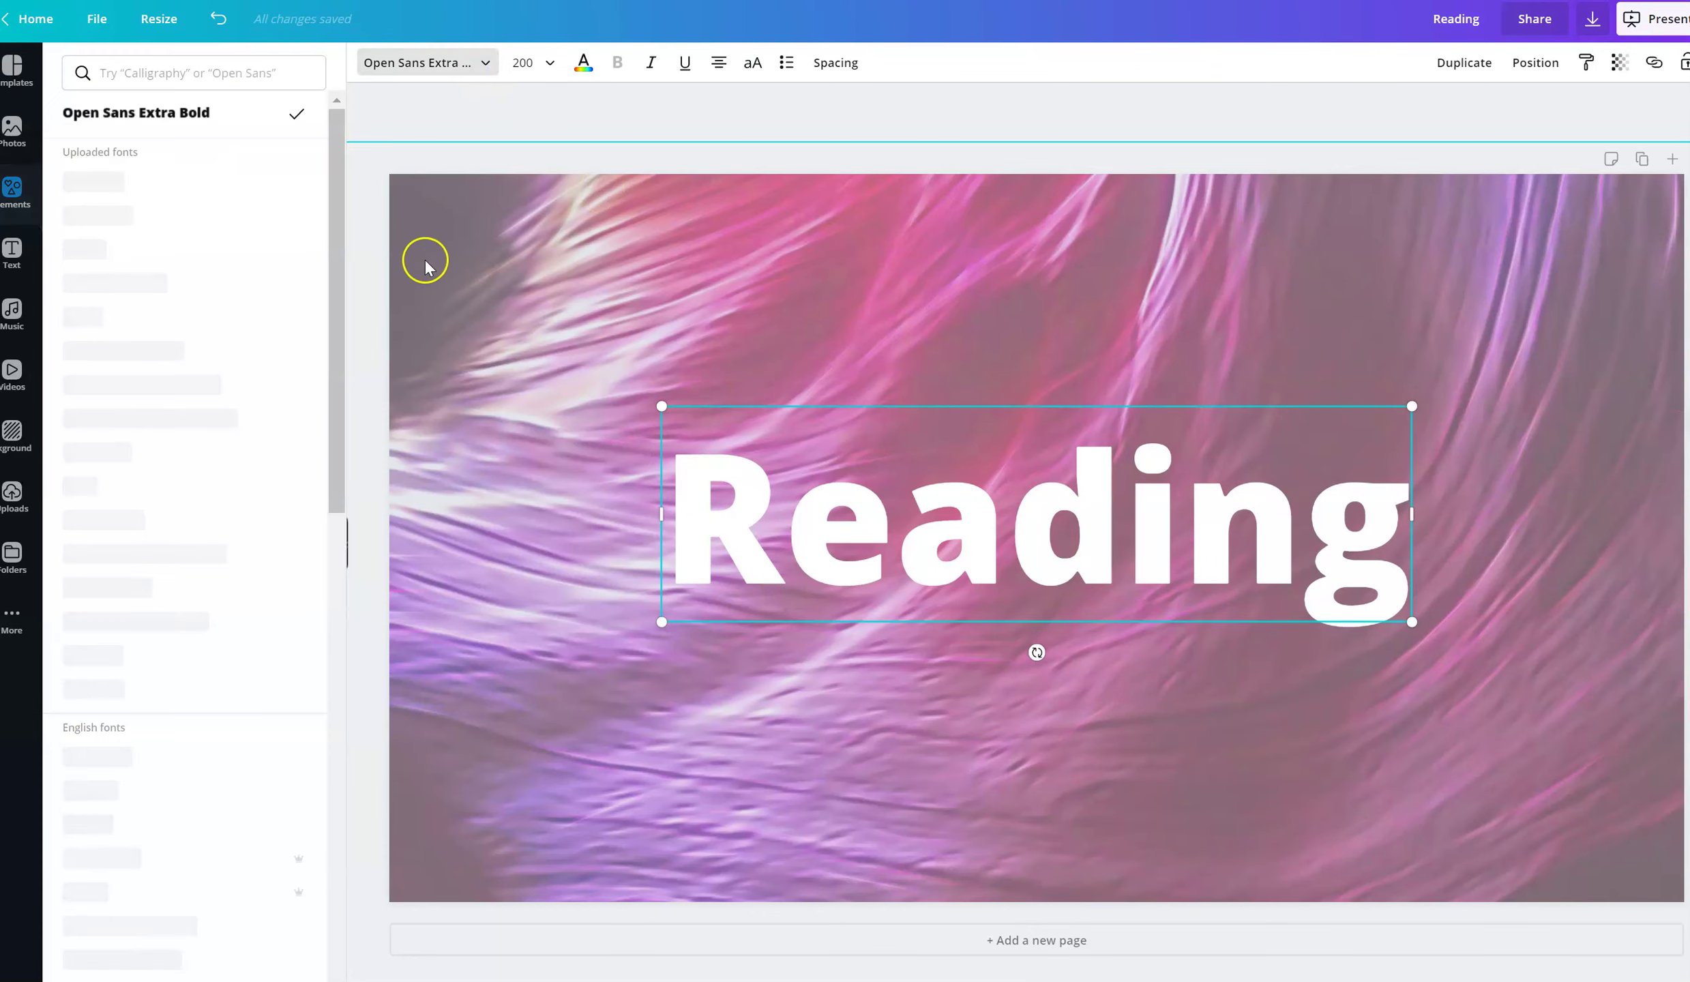
{"action": "left_click", "coordinate": [125, 216]}
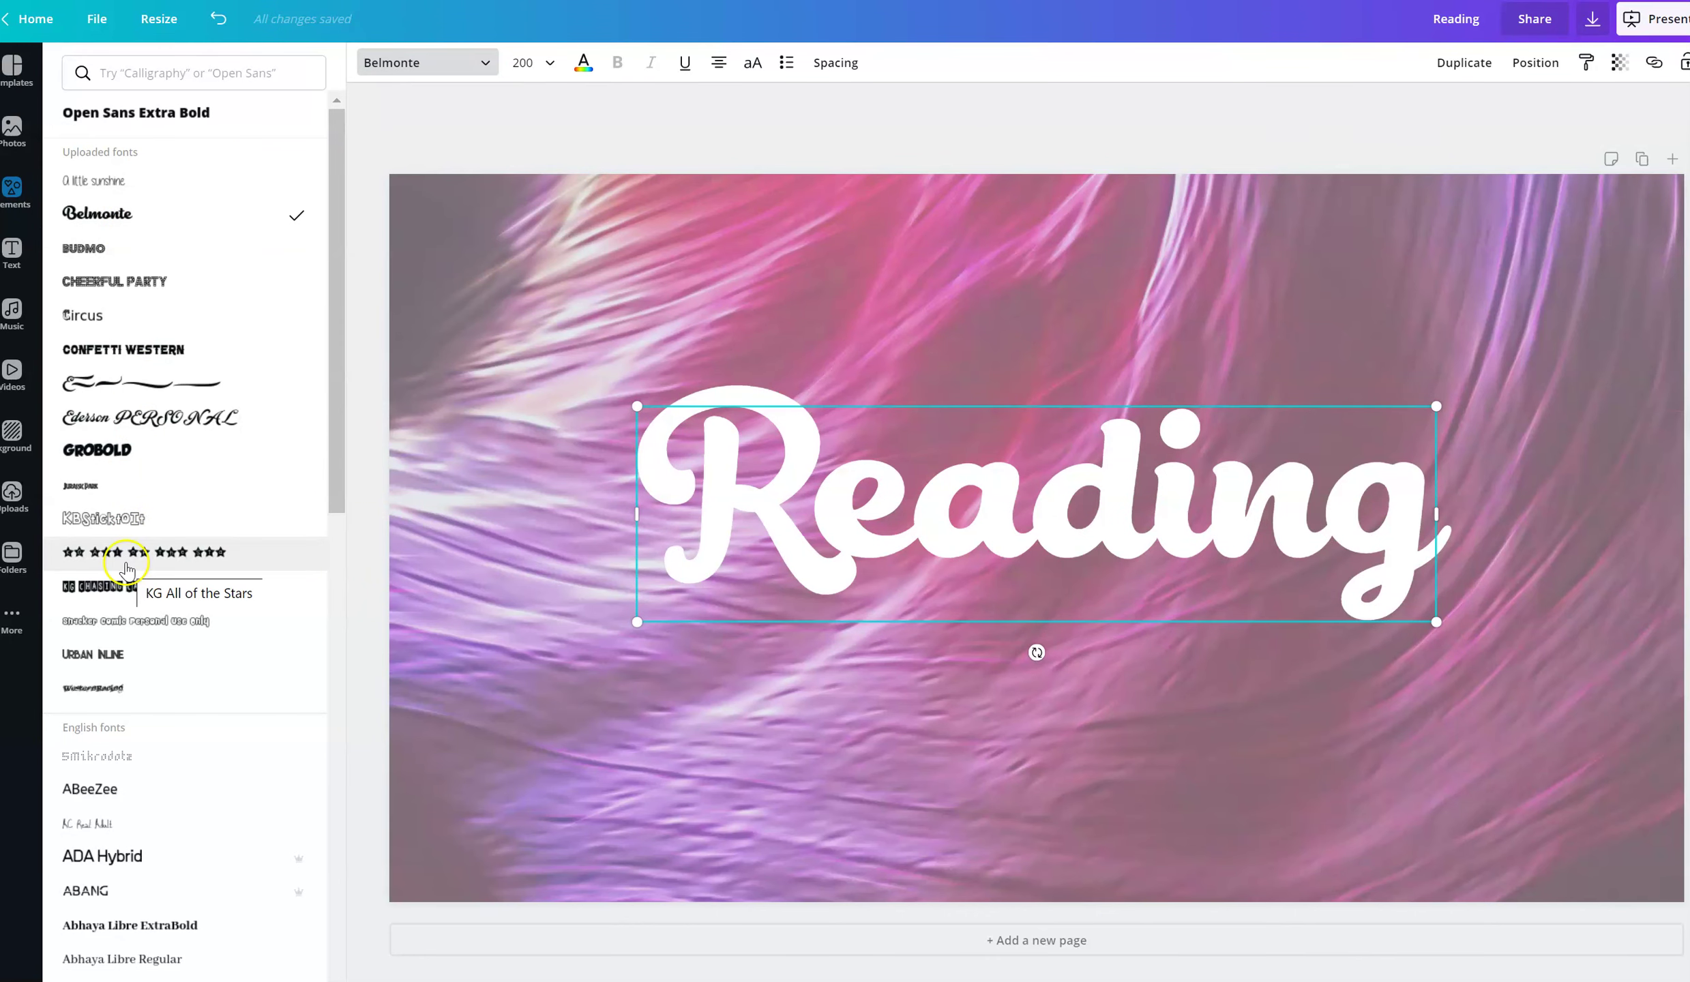
{"action": "left_click", "coordinate": [762, 132]}
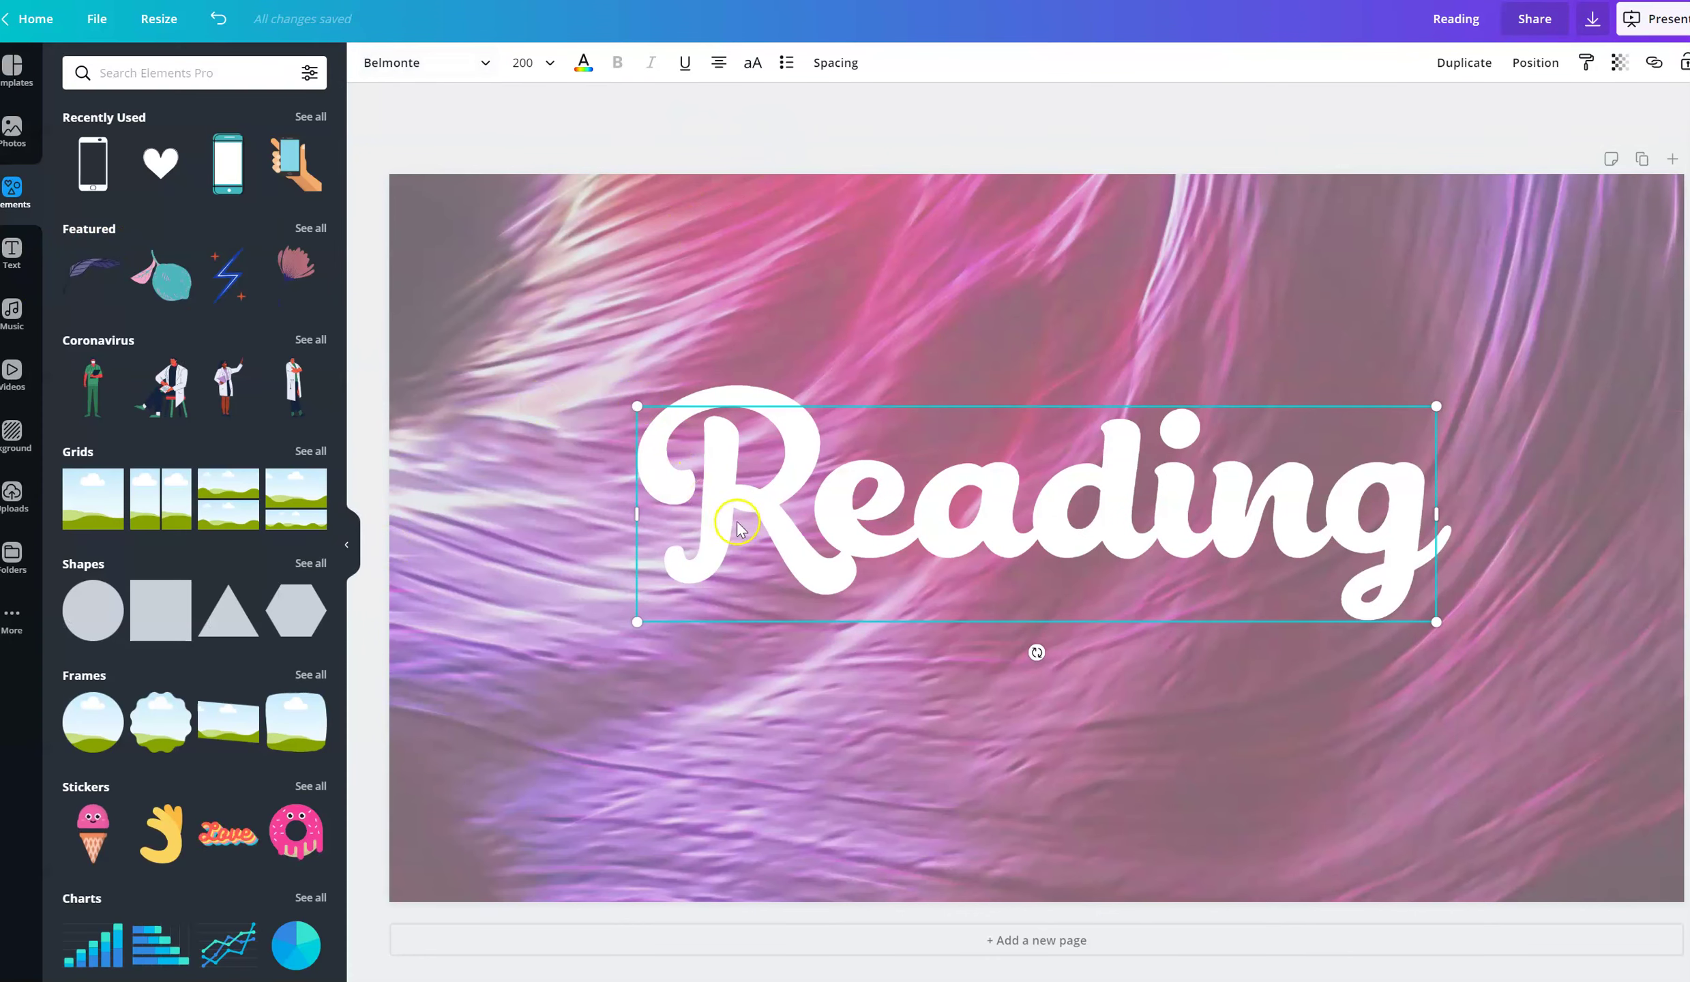
Duplicate the title, shrink the copy to size 80.8 beneath Reading, and replace its text with the teacher's name.
{"action": "left_click", "coordinate": [1464, 62]}
{"action": "left_click_drag", "start_coordinate": [1170, 604], "coordinate": [1184, 728]}
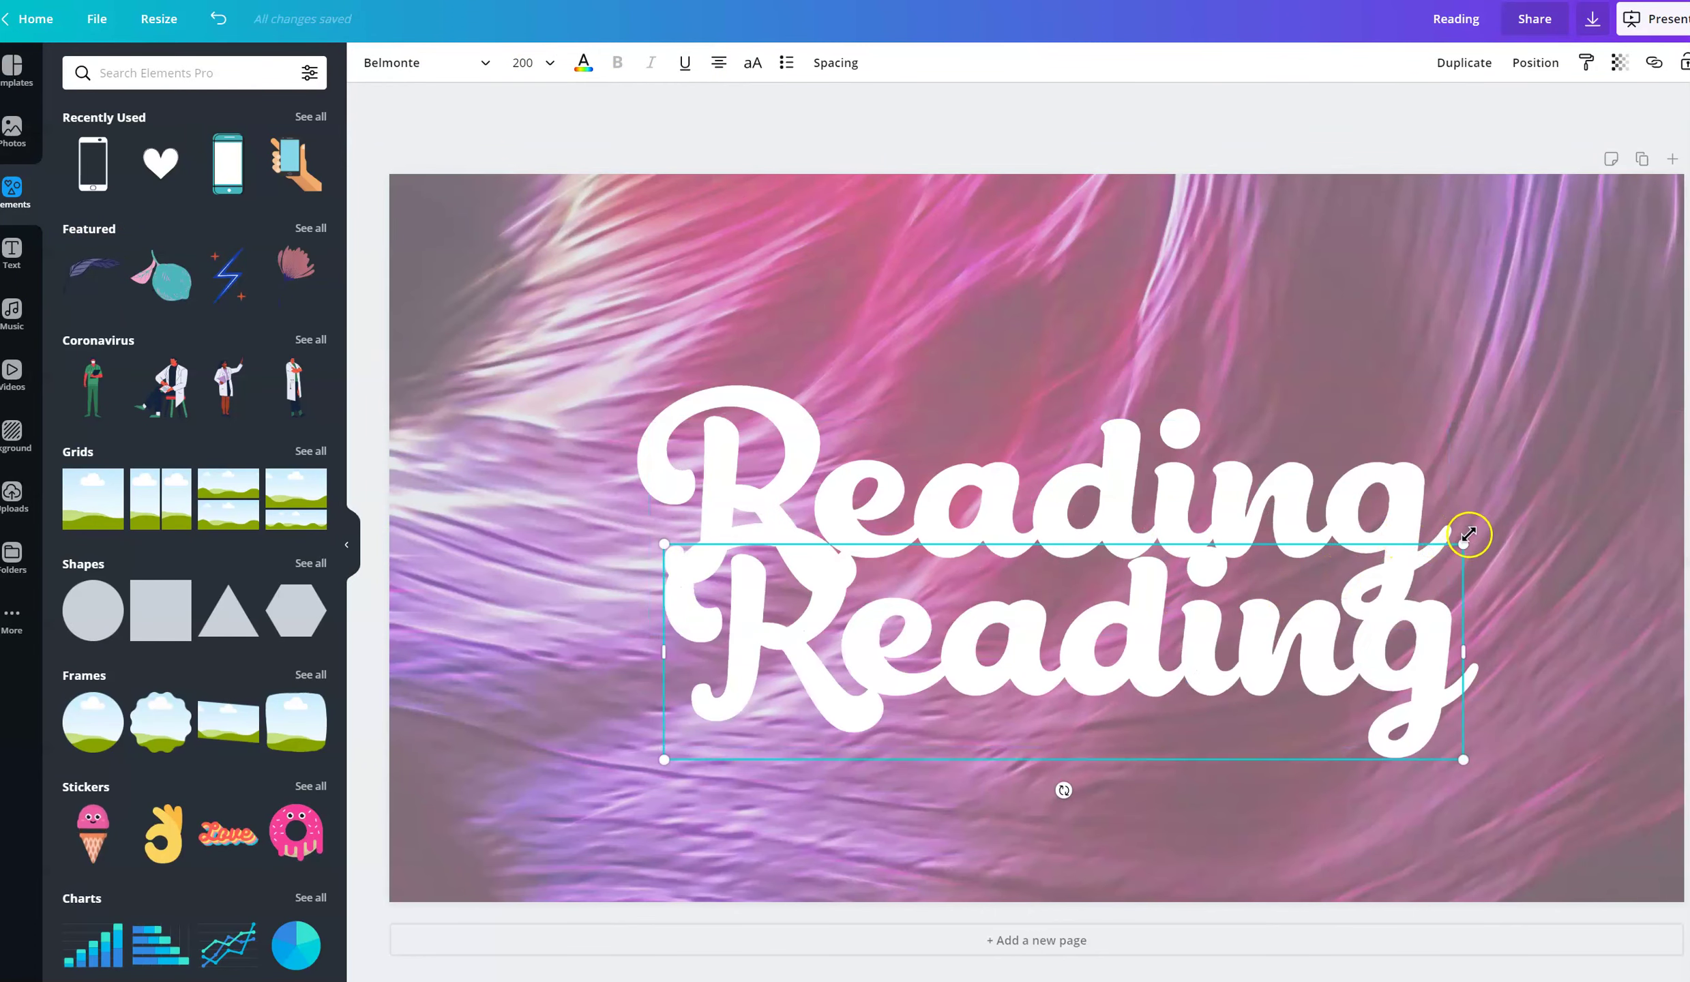
{"action": "left_click_drag", "start_coordinate": [1464, 544], "coordinate": [1154, 583]}
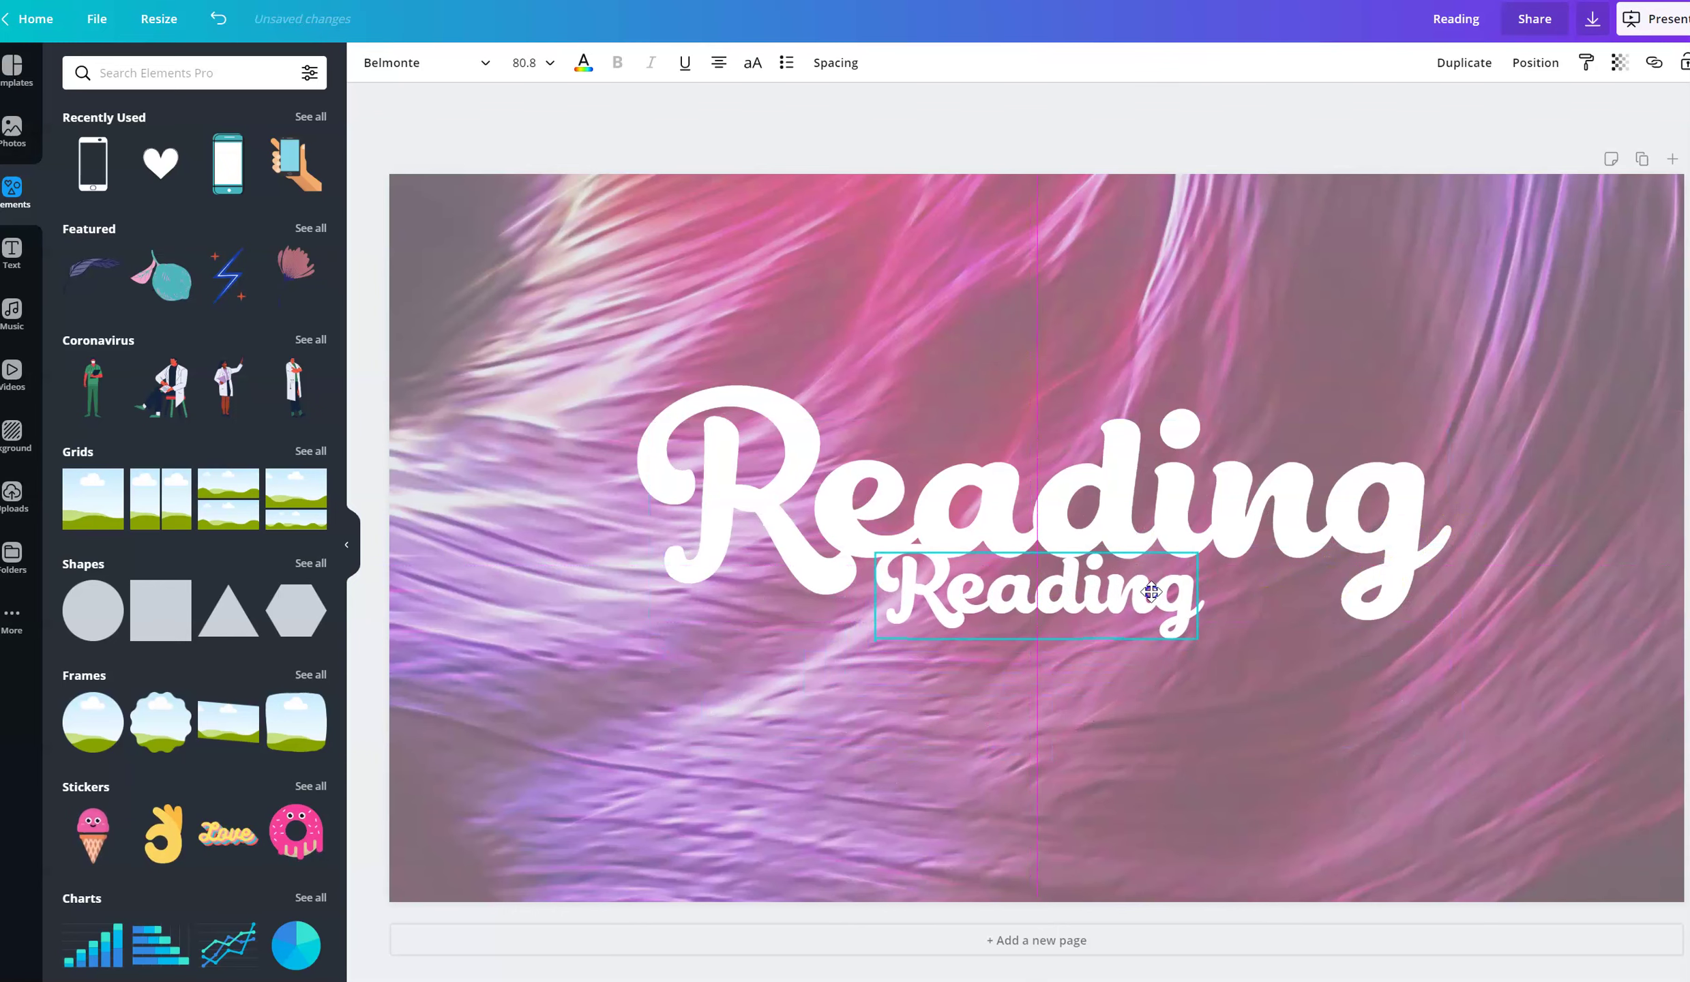
{"action": "double_click", "coordinate": [1114, 605]}
{"action": "type", "text": "Kage"}
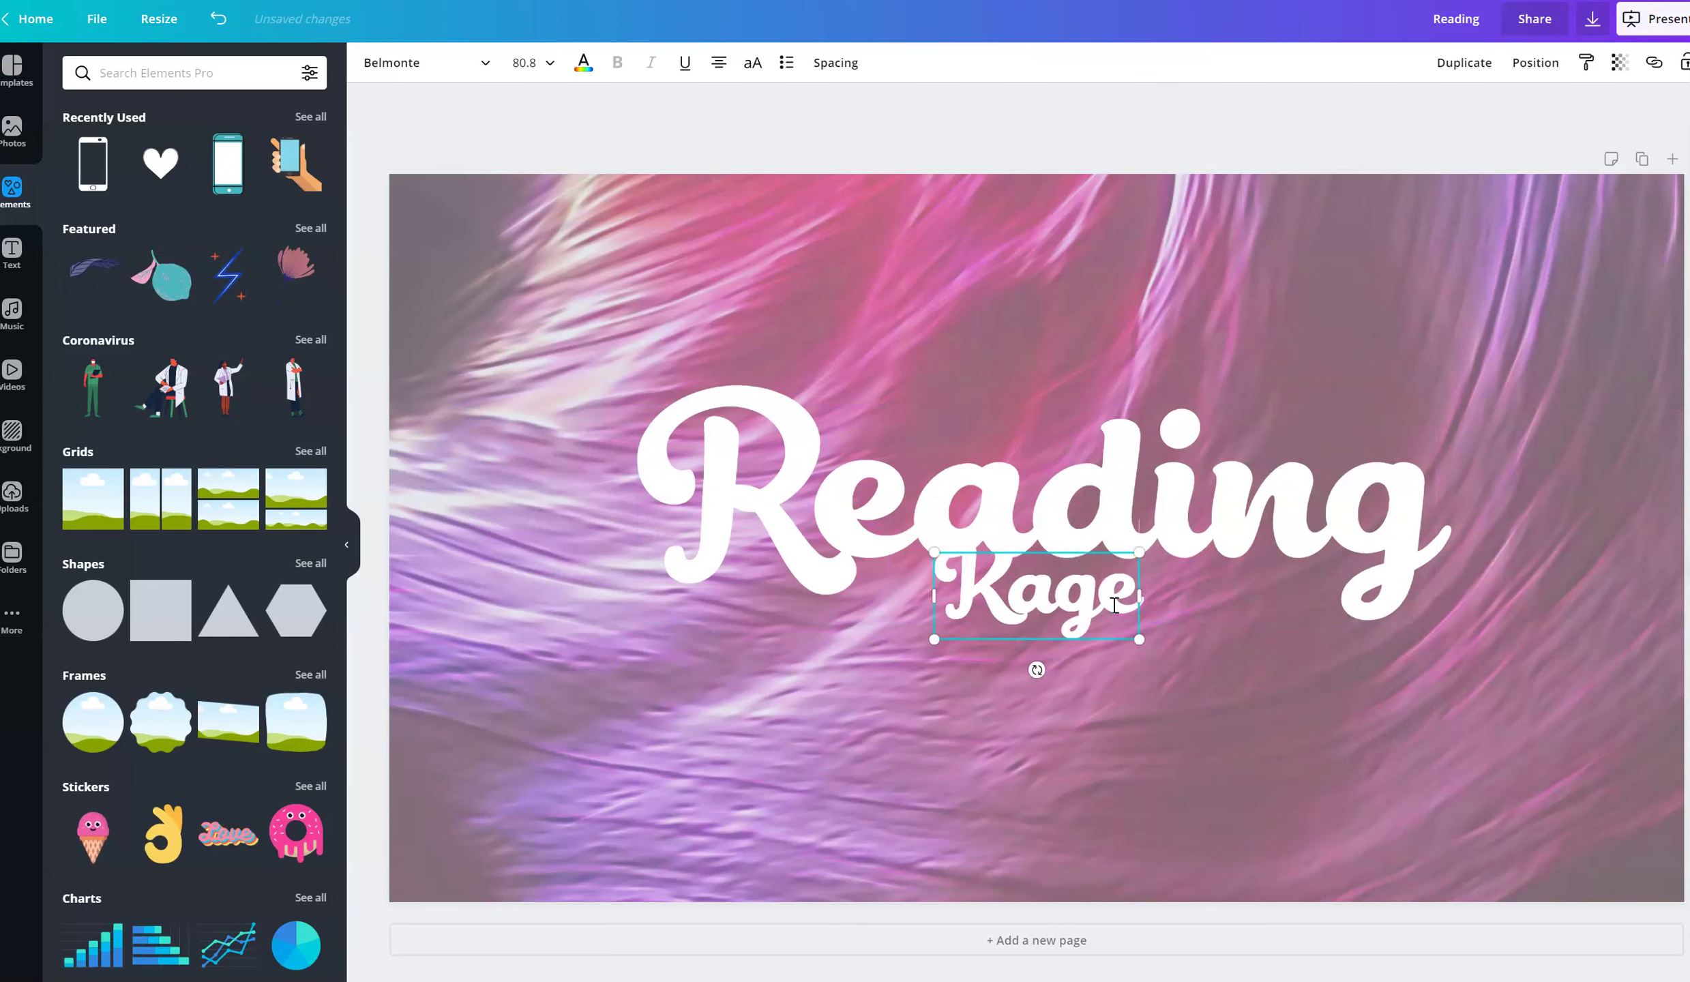
{"action": "type", "text": "r"}
{"action": "left_click", "coordinate": [1028, 709]}
{"action": "left_click_drag", "start_coordinate": [1025, 599], "coordinate": [1030, 621]}
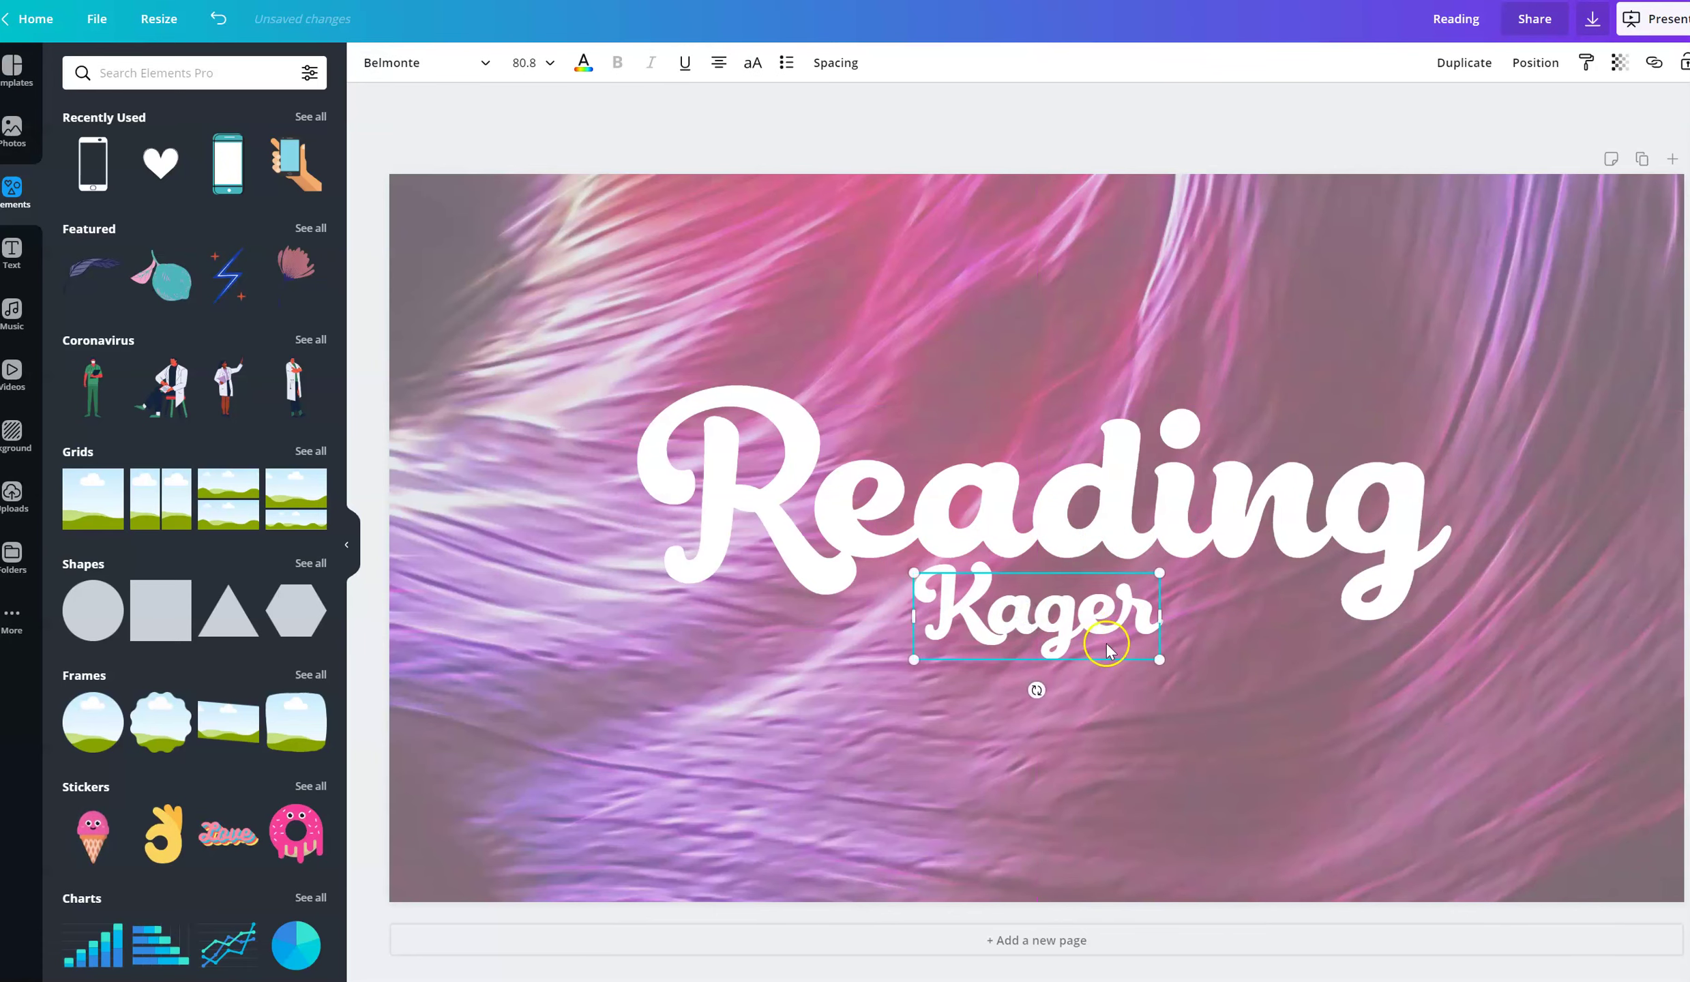
{"action": "left_click", "coordinate": [1216, 385]}
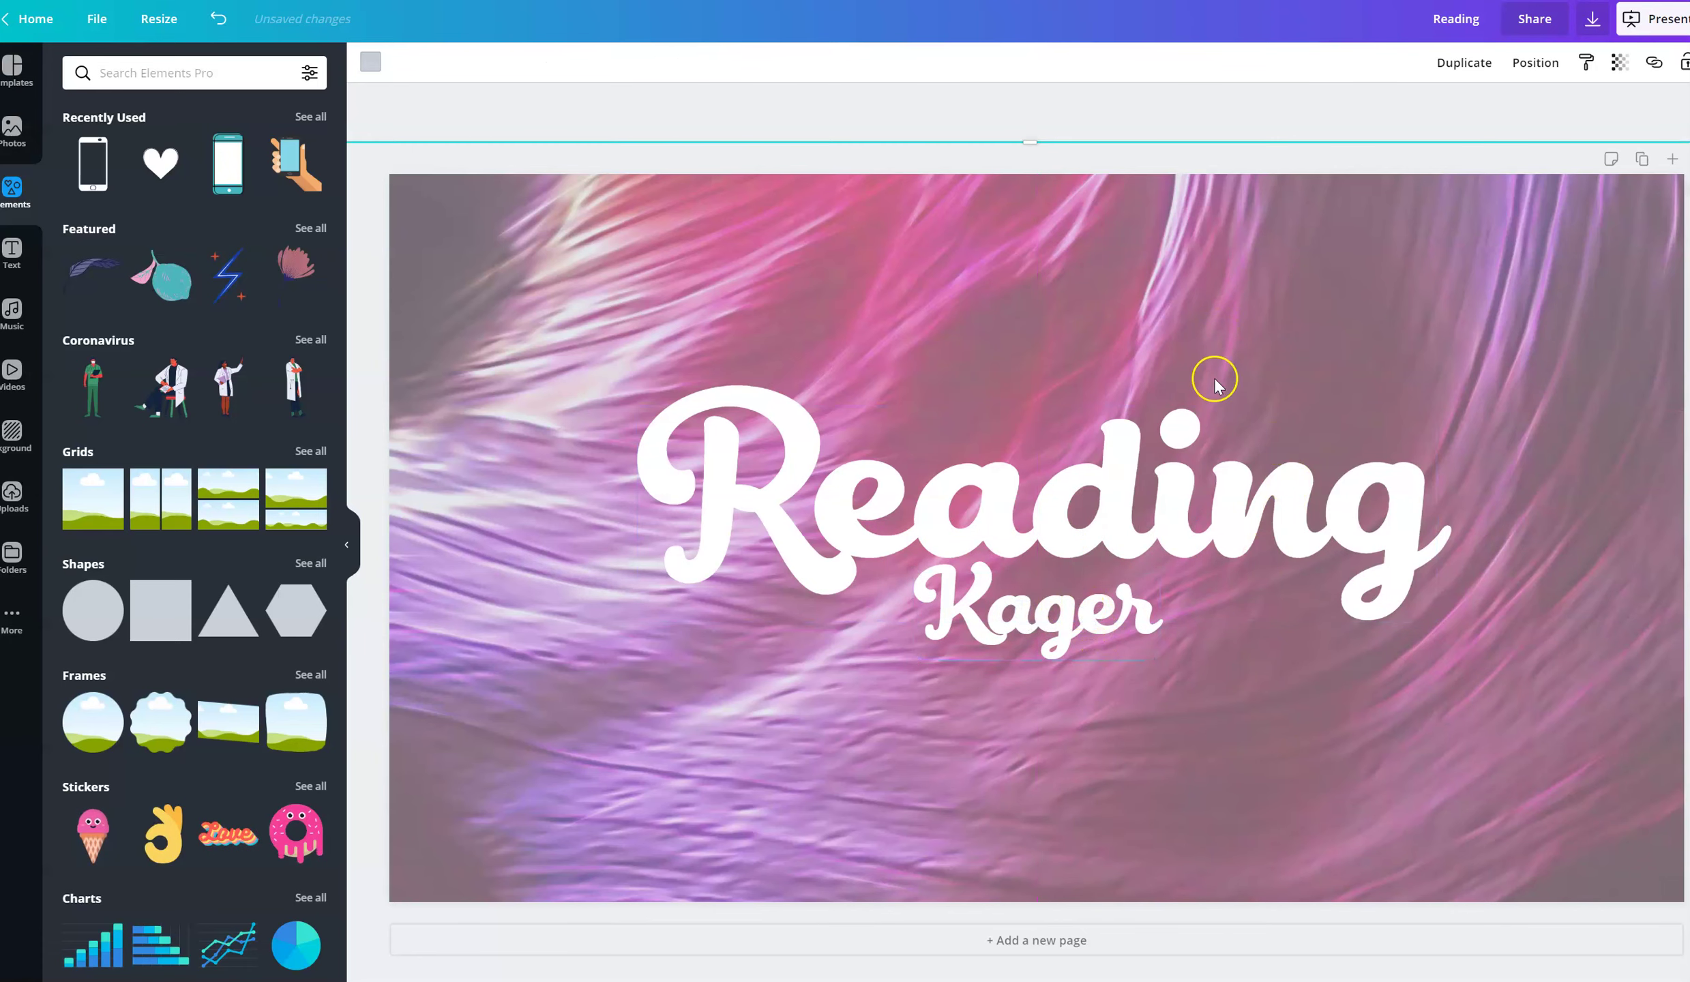
Download the slide as a 1920 x 1080 PNG file.
{"action": "left_click", "coordinate": [1593, 18]}
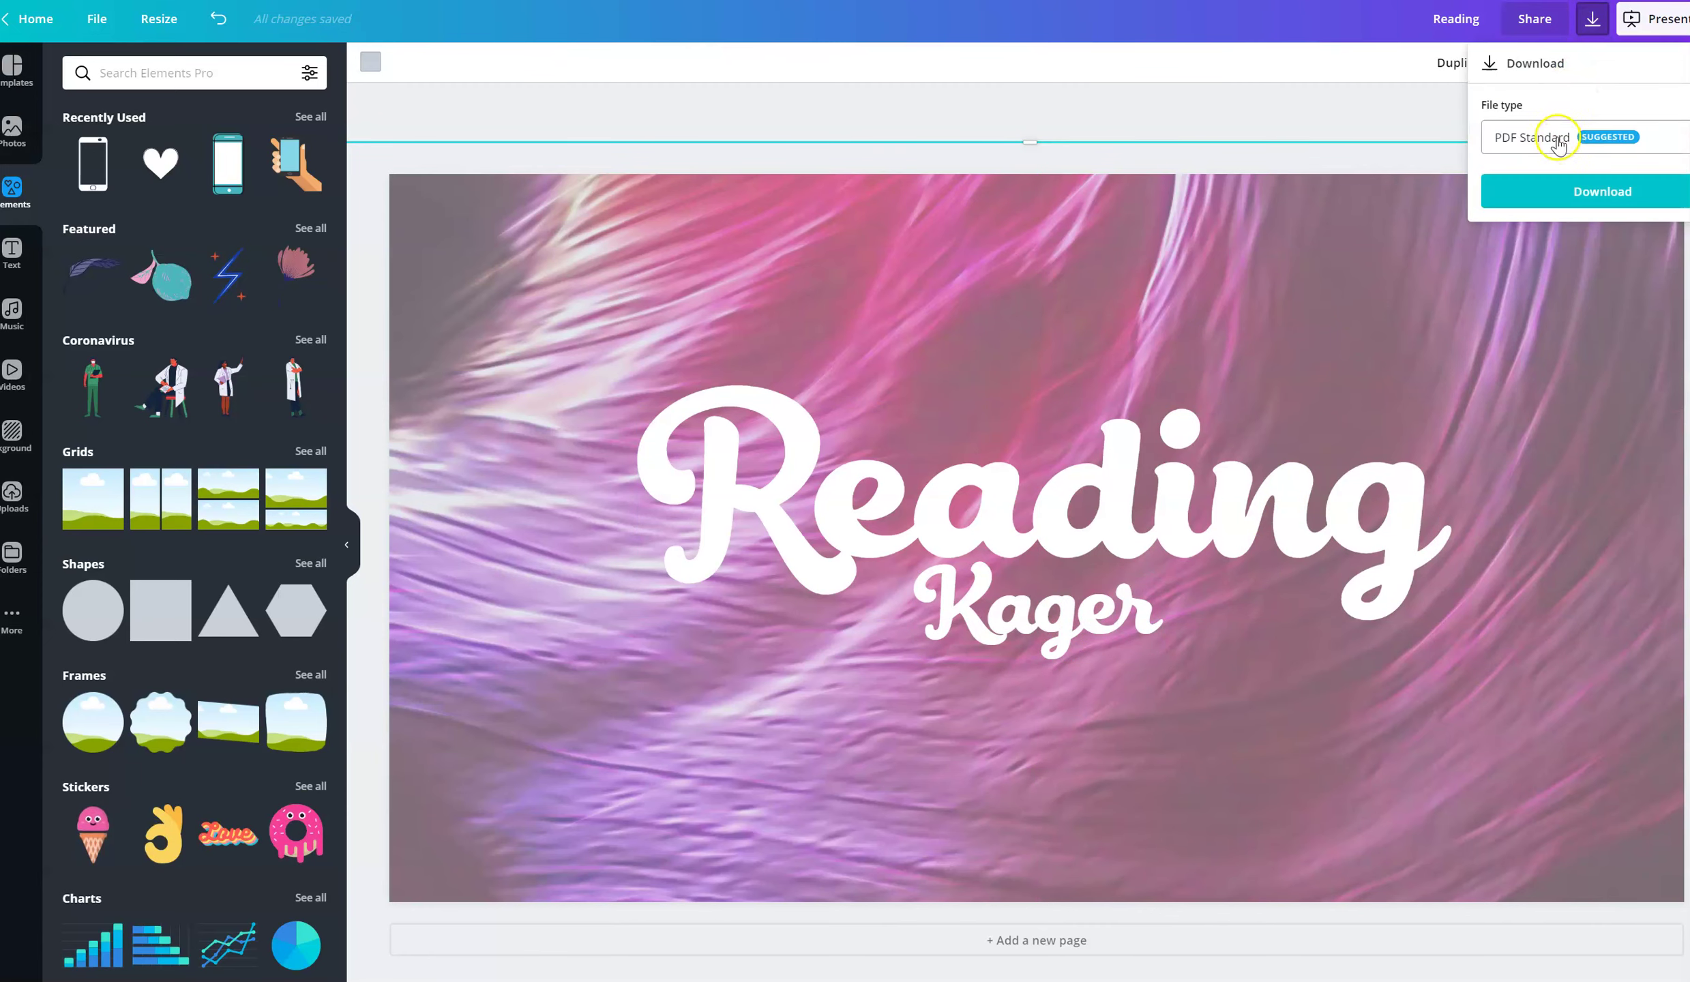
{"action": "left_click", "coordinate": [1557, 145]}
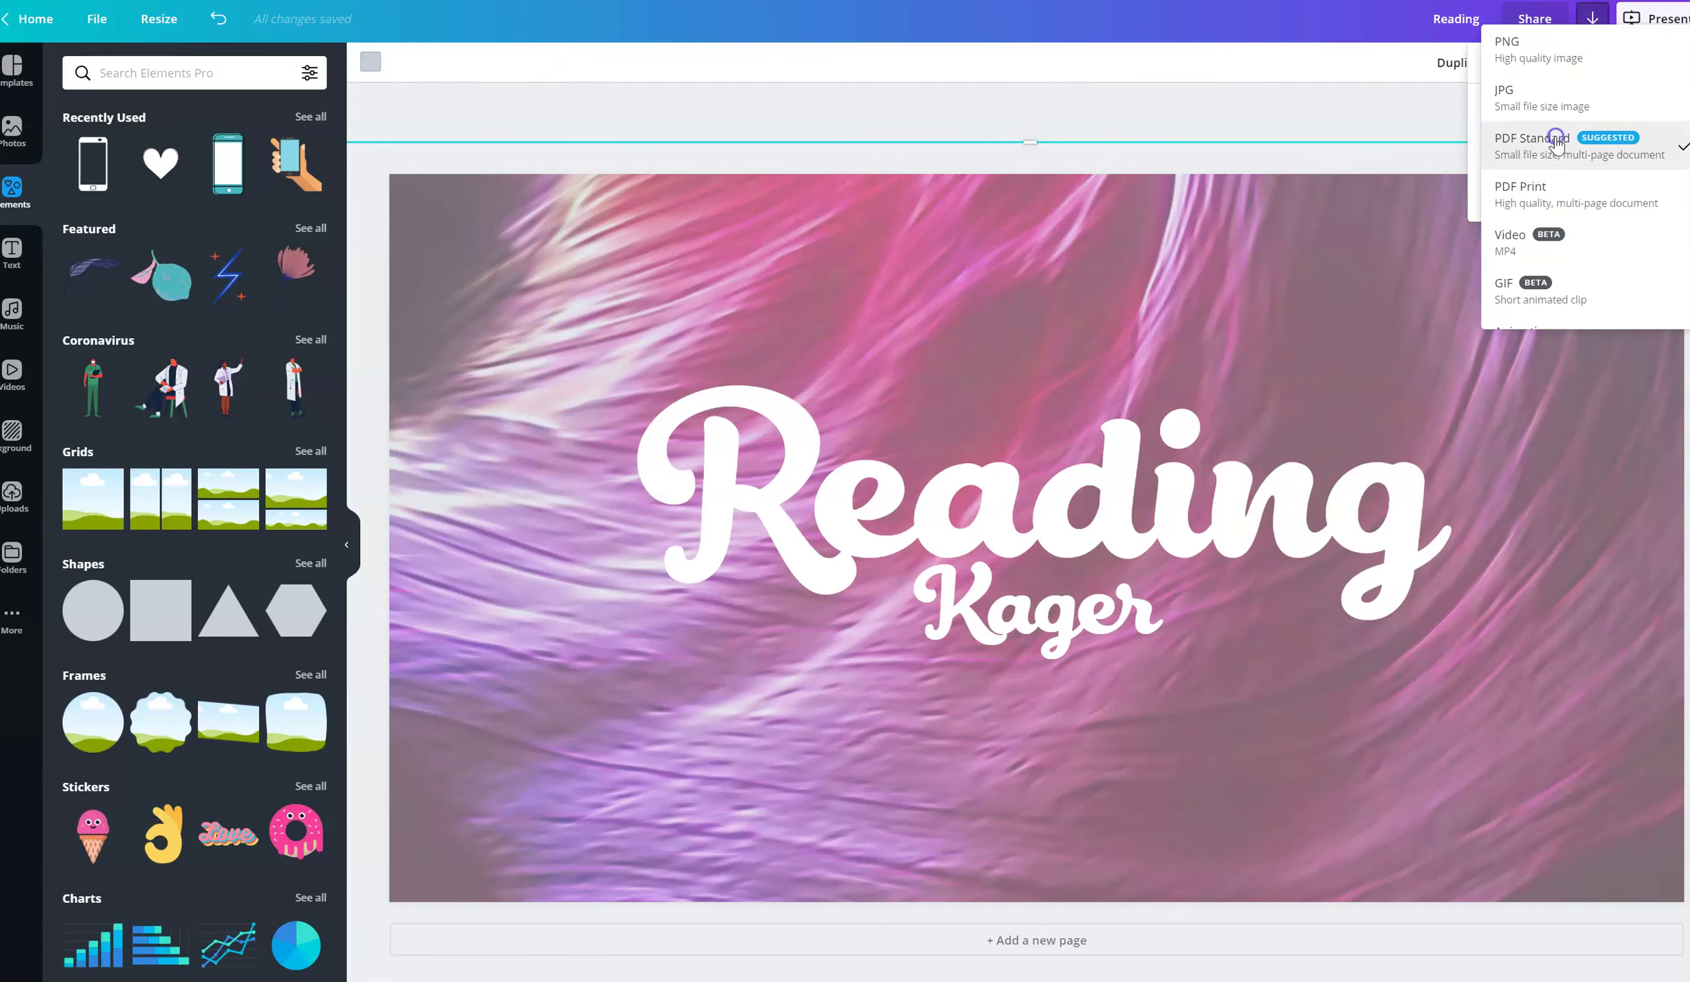
{"action": "left_click", "coordinate": [1555, 60]}
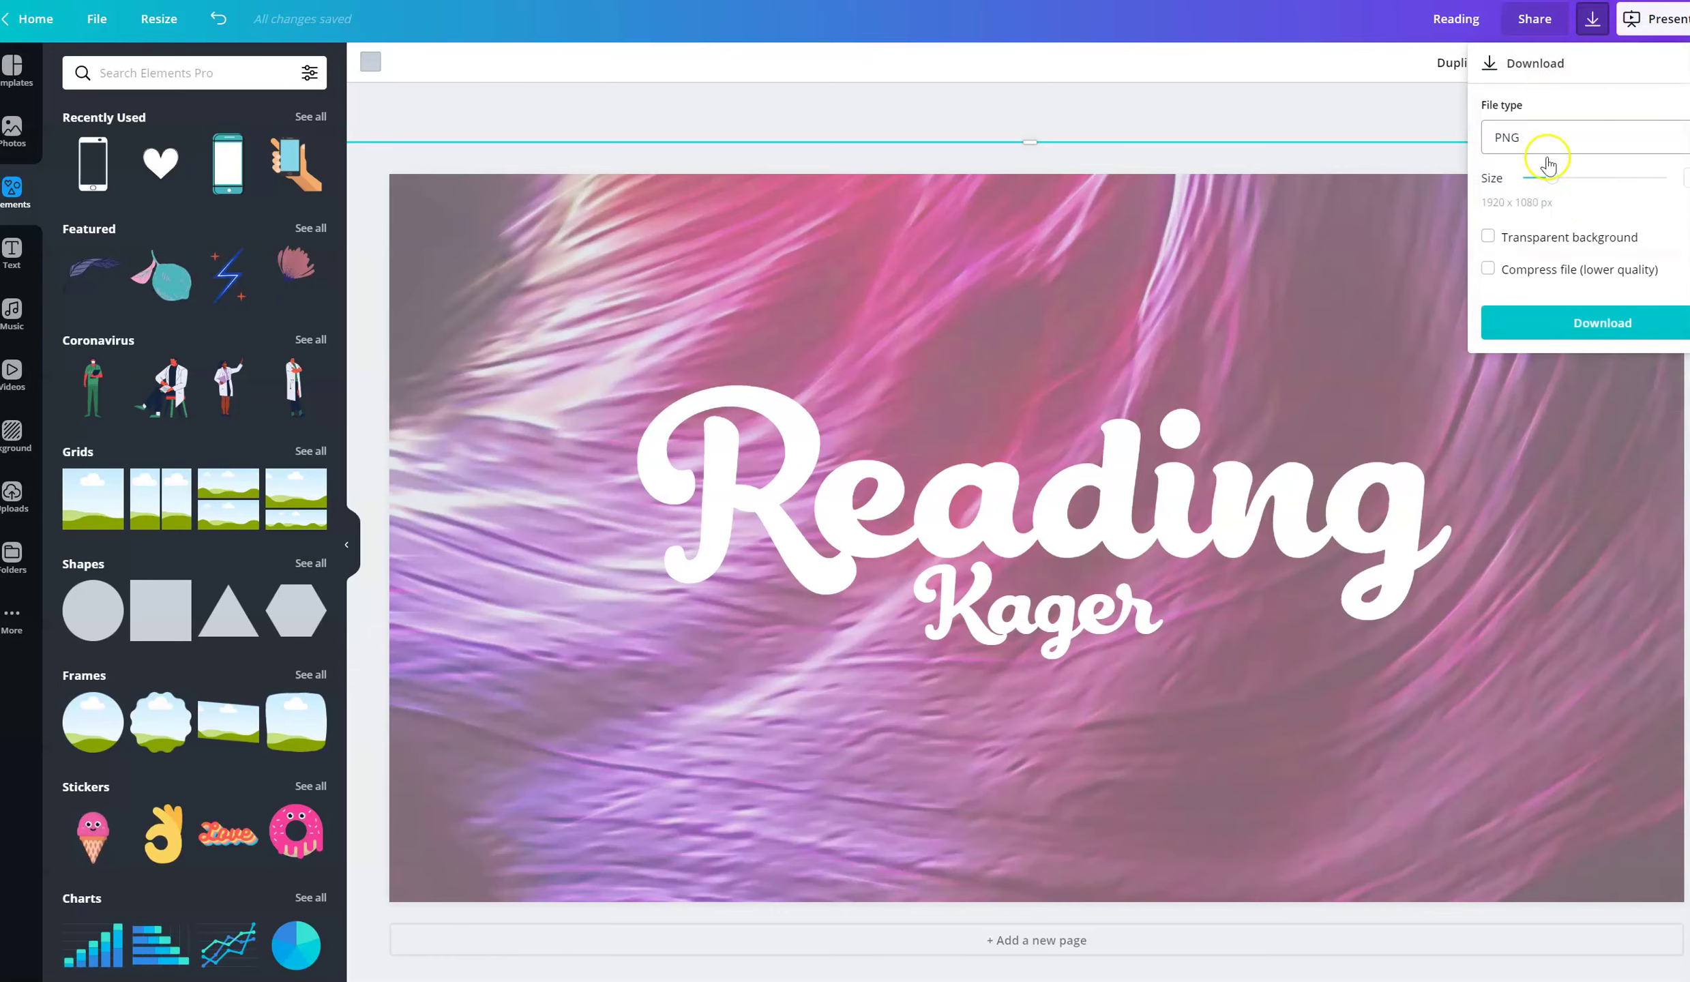
{"action": "left_click", "coordinate": [1580, 327]}
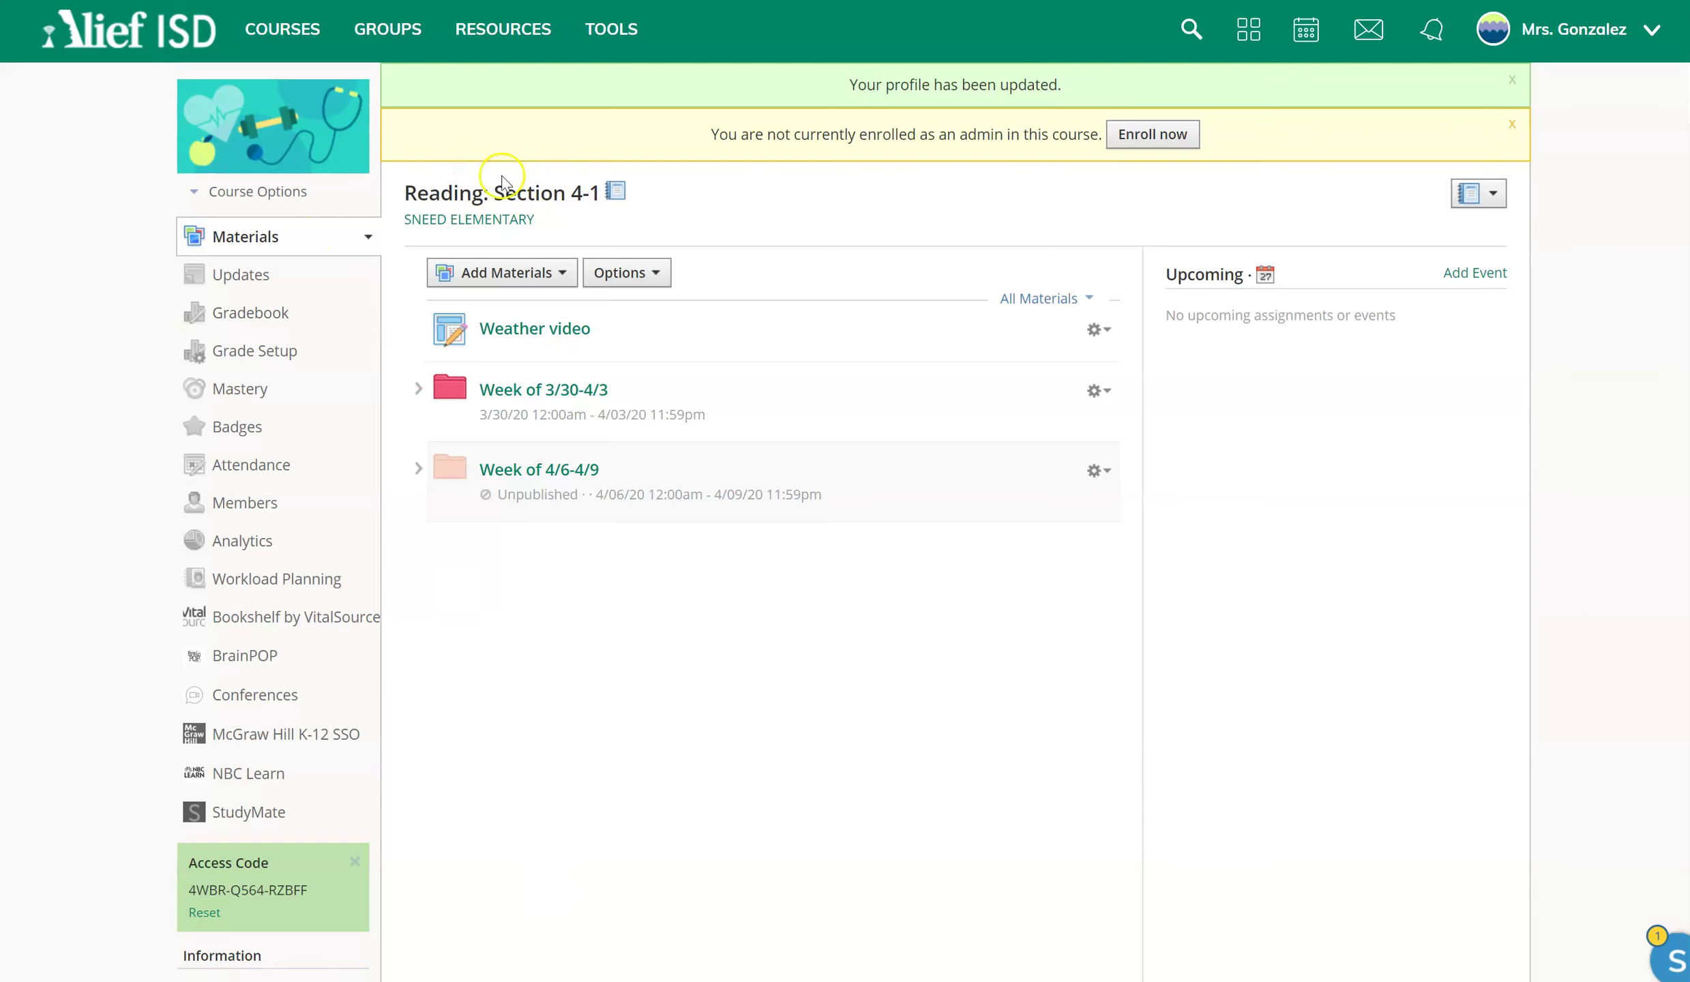
Upload Reading.png as the Reading: Section 4-1 course picture via Edit Picture.
{"action": "mouse_move", "coordinate": [279, 113]}
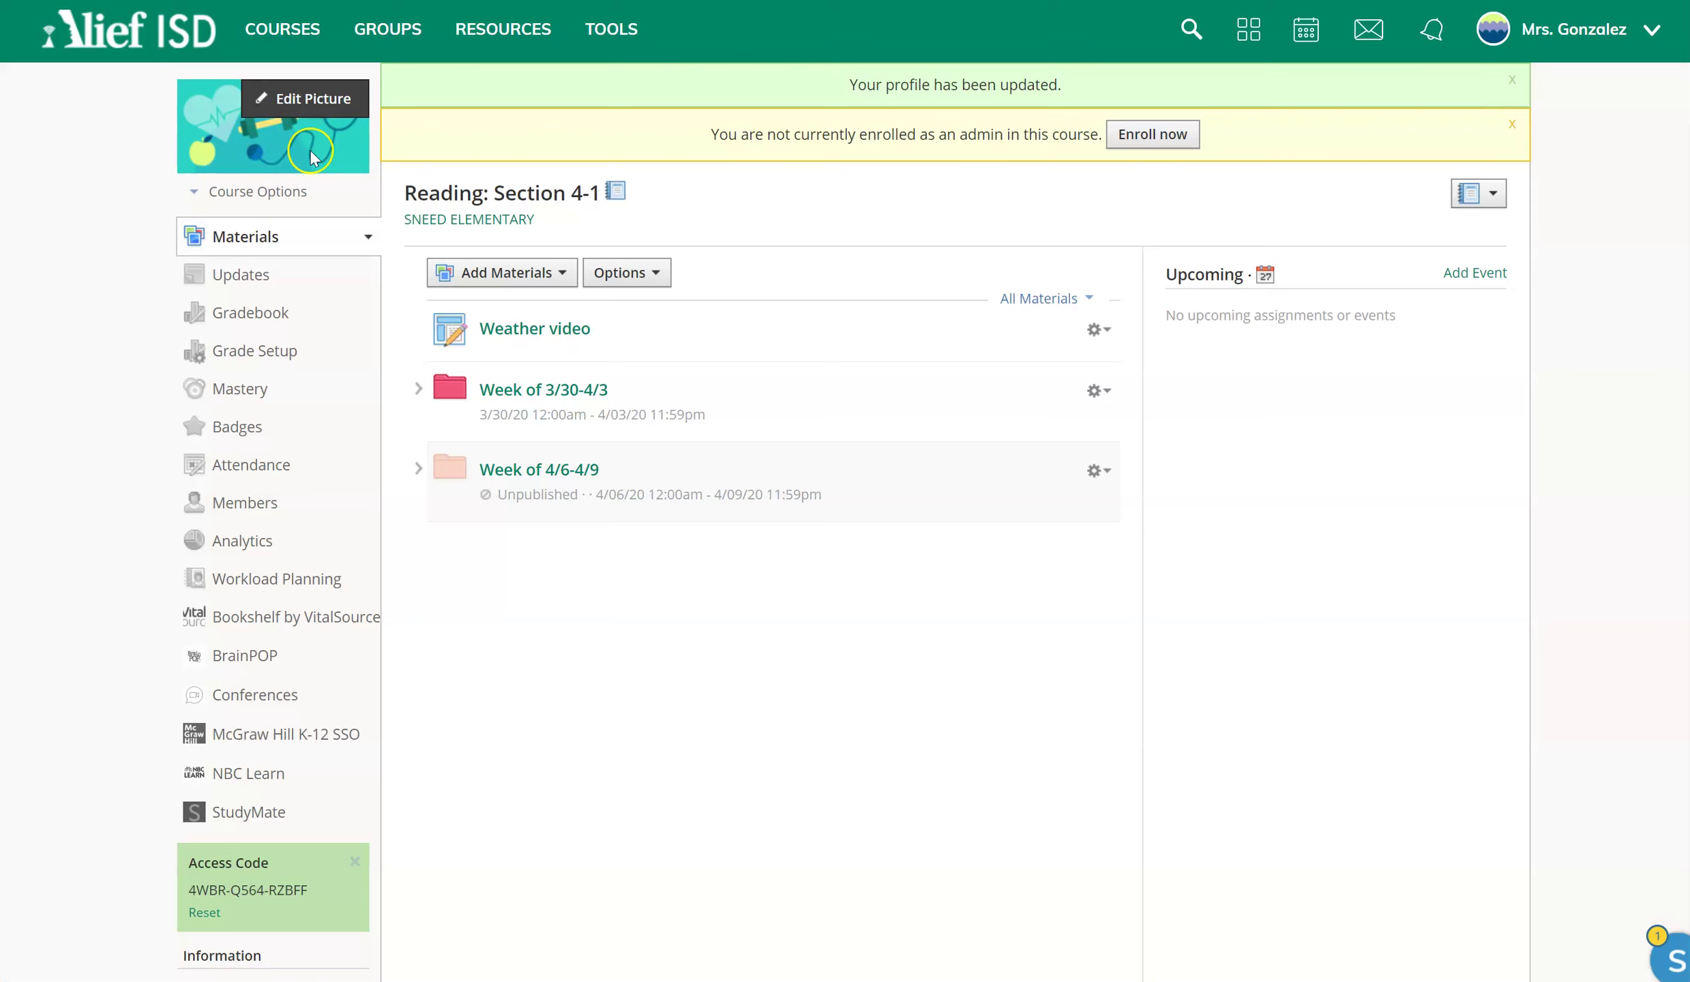
{"action": "left_click", "coordinate": [304, 102]}
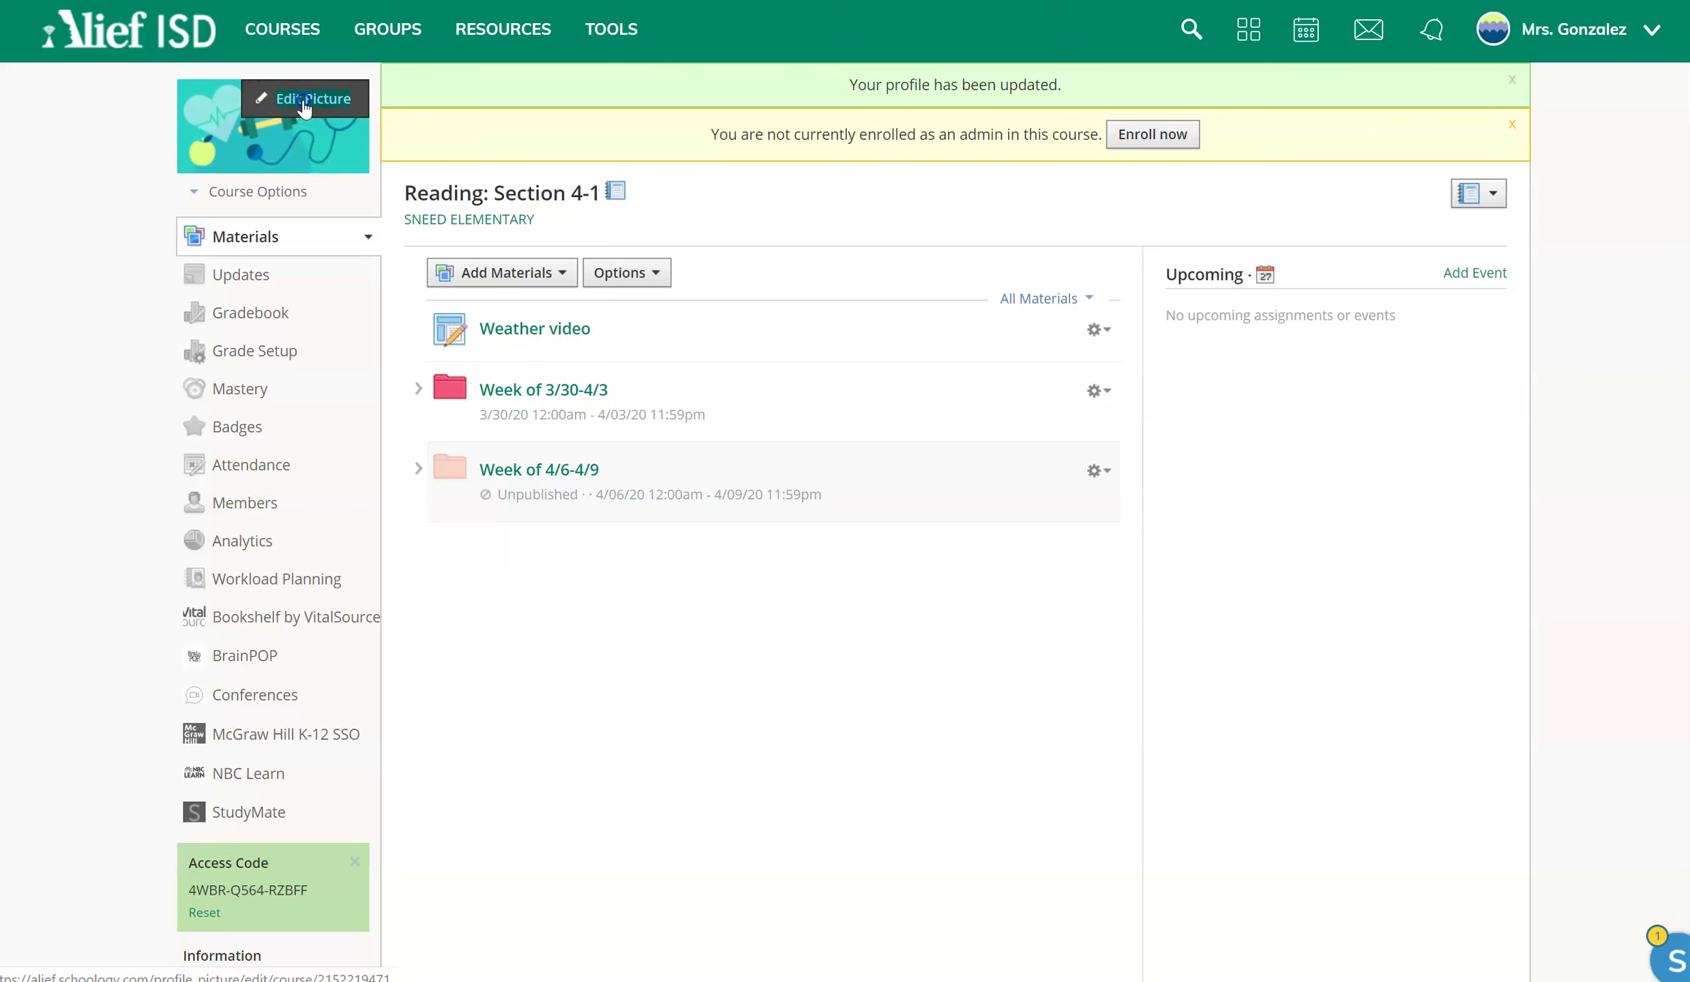
{"action": "left_click", "coordinate": [691, 216]}
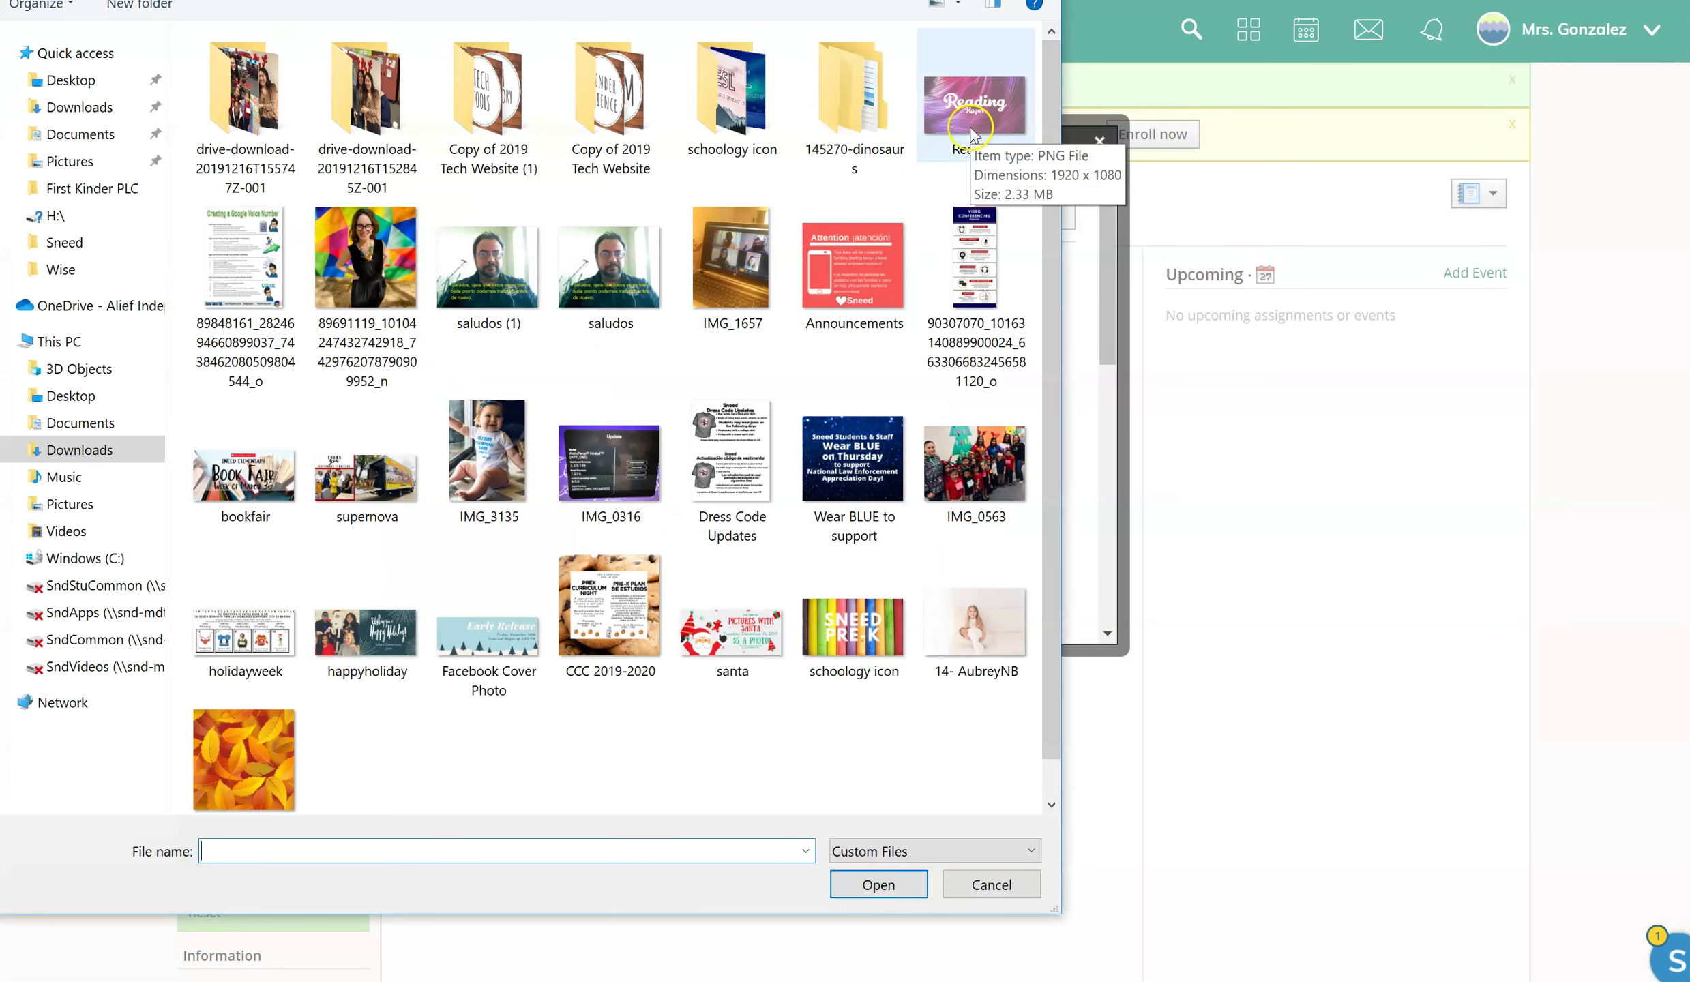
{"action": "double_click", "coordinate": [991, 109]}
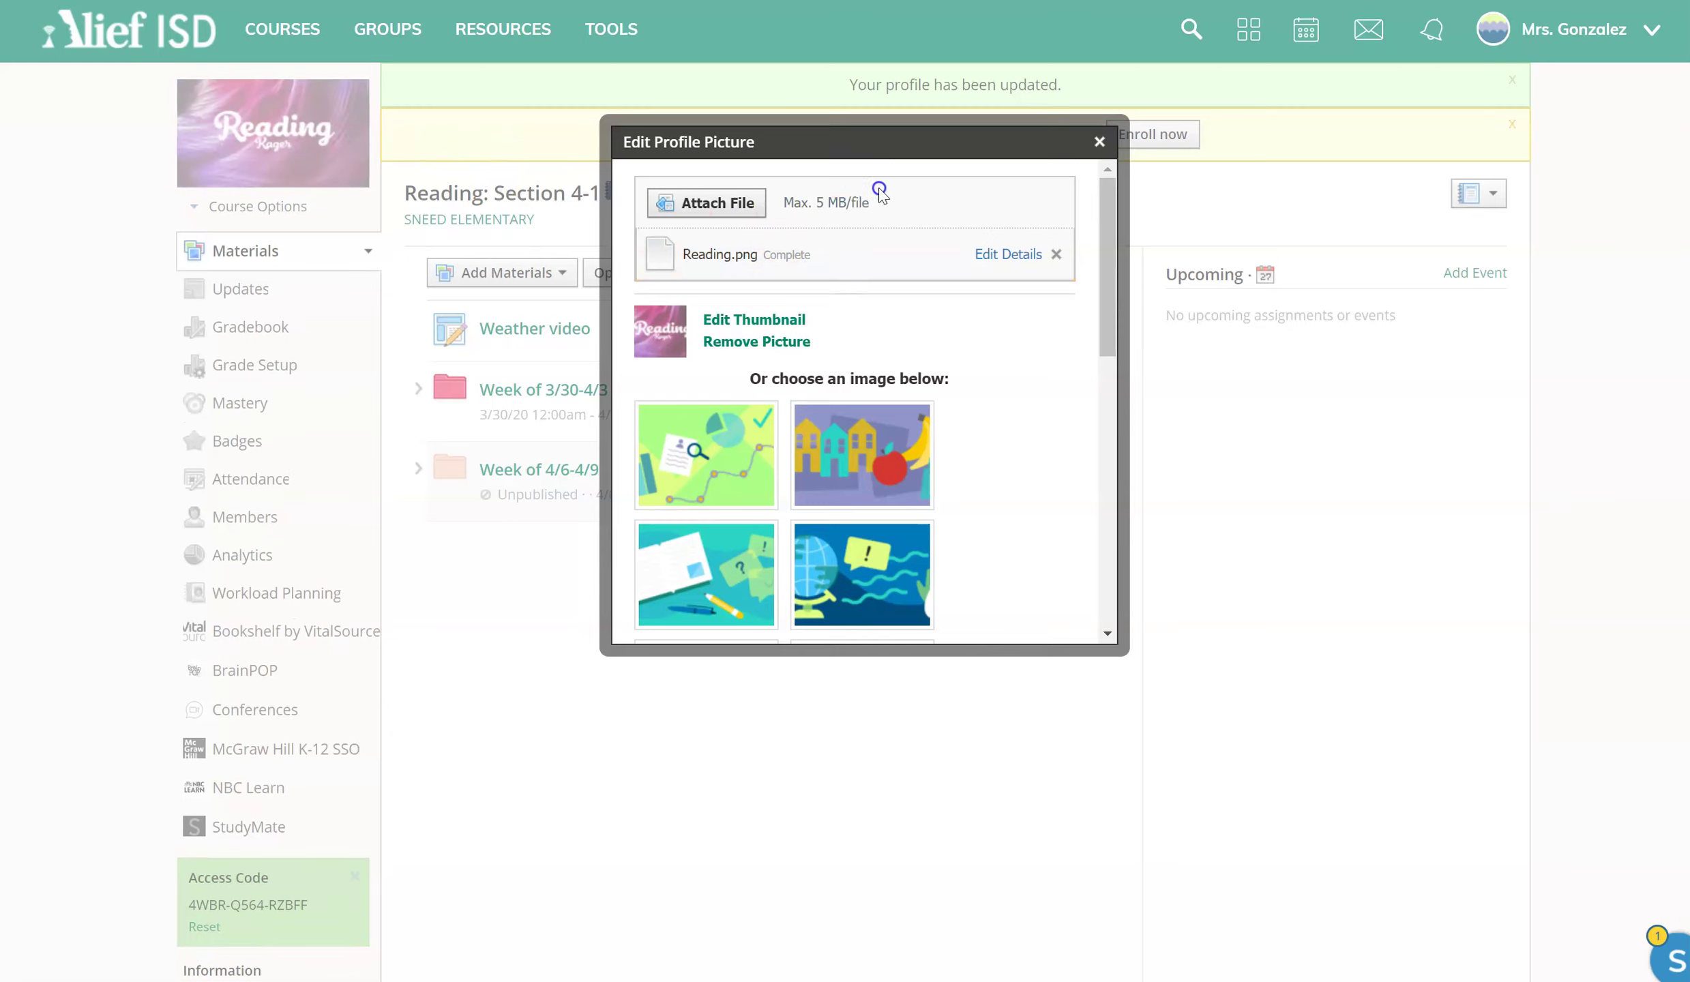
{"action": "left_click", "coordinate": [1099, 141]}
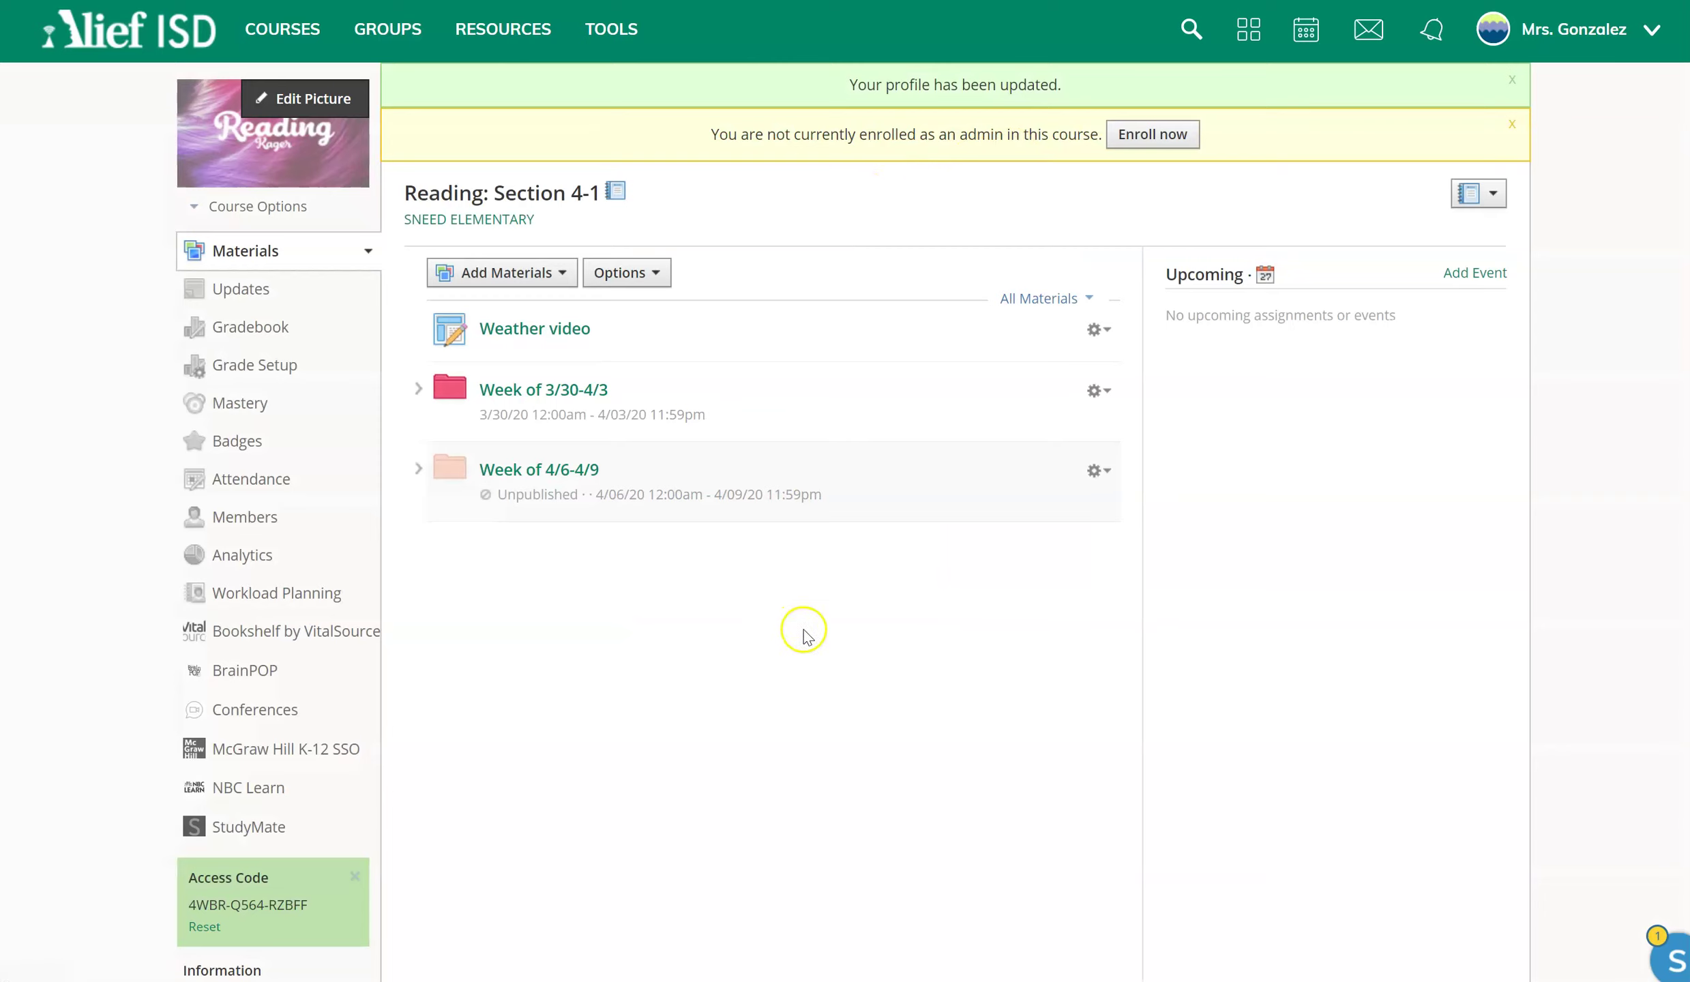
{"action": "mouse_move", "coordinate": [275, 140]}
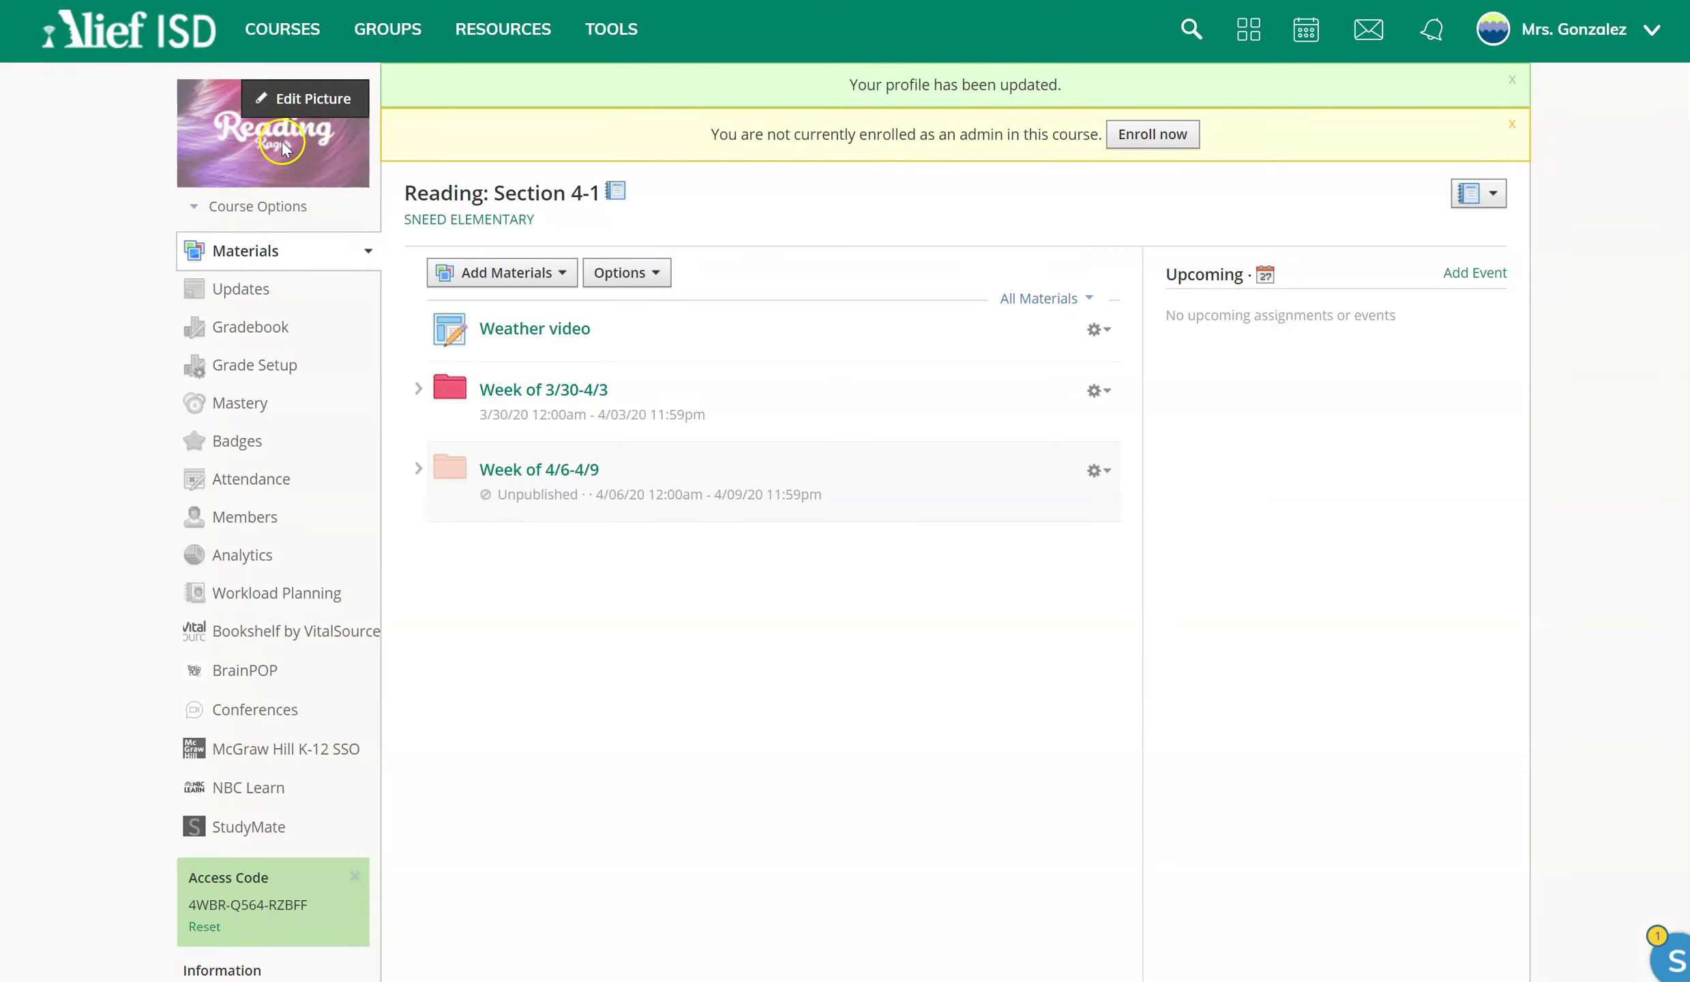